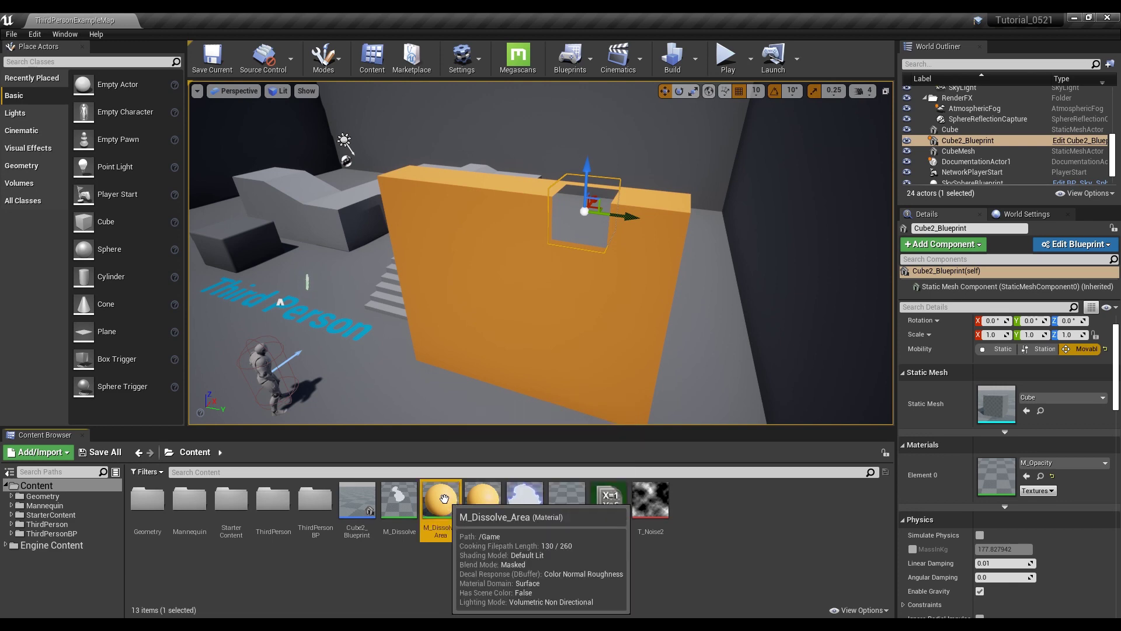
Step: Open M_Dissolve_Area from the Content Browser in the Material Editor
double_click(444, 498)
Step: Add a SphereMask node next to the existing mask nodes
right_drag(409, 429, 680, 430)
scroll(581, 423, down, 4)
right_drag(581, 424, 720, 387)
scroll(661, 358, up, 3)
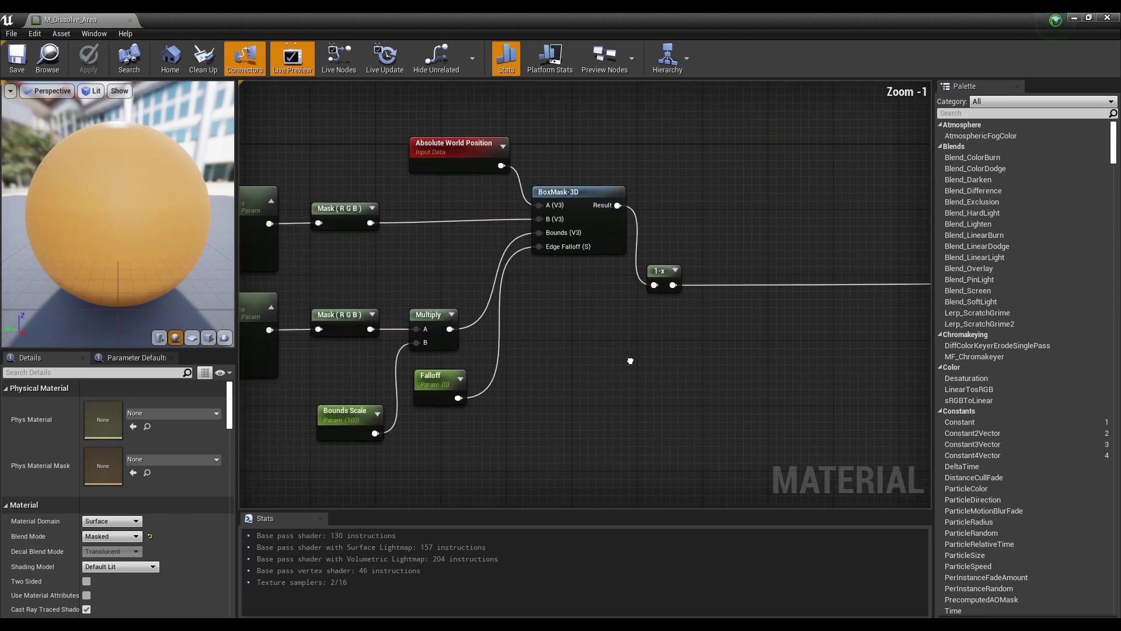
right_drag(613, 362, 745, 346)
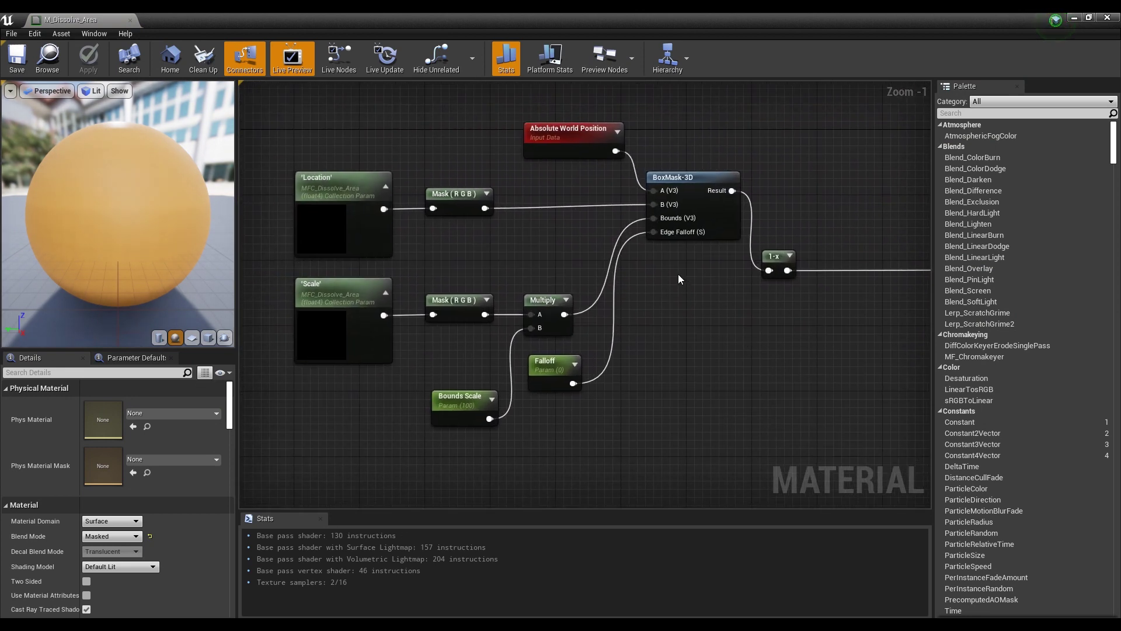
right_click(659, 297)
text(sp)
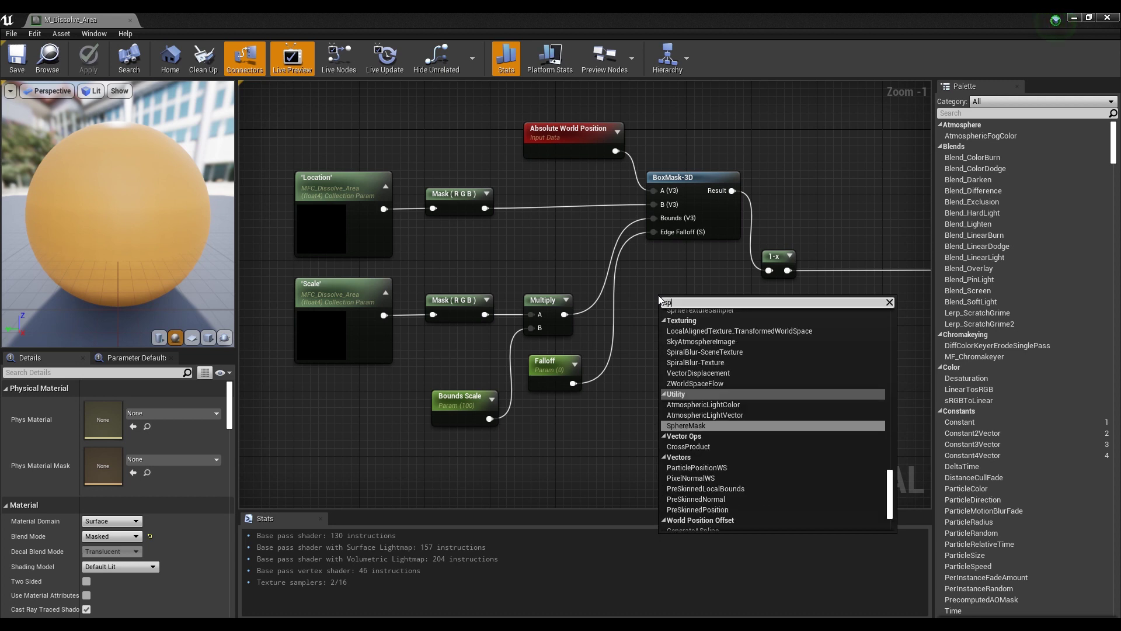
click(681, 425)
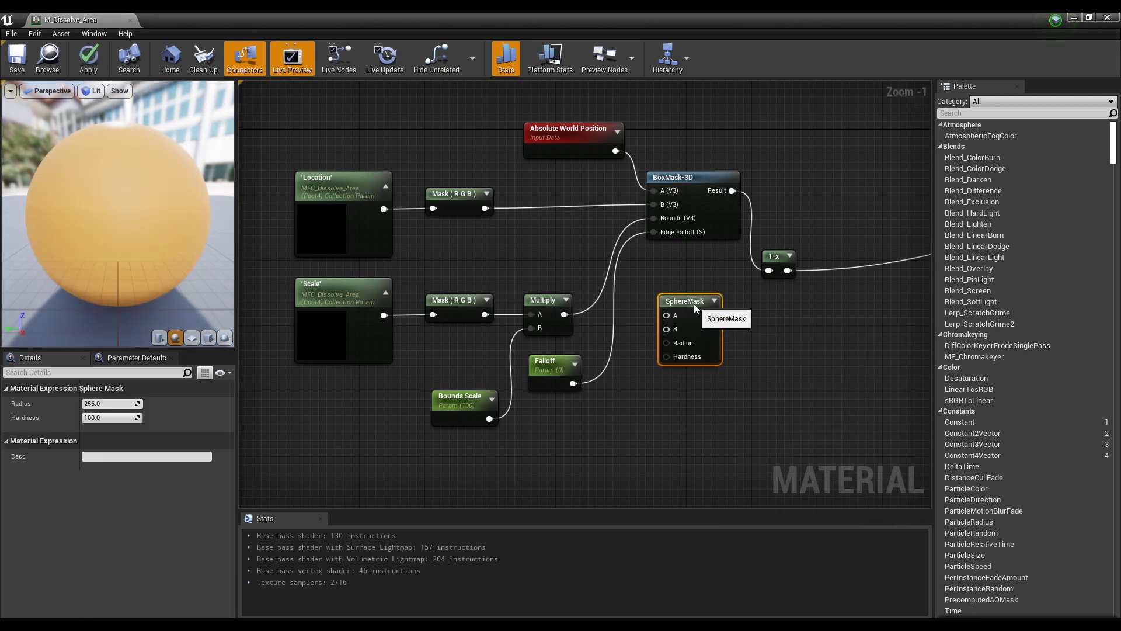
Step: Wire Absolute World Position, Location, scaled bounds and Falloff into SphereMask, and its output into 1-x
right_drag(756, 287, 737, 278)
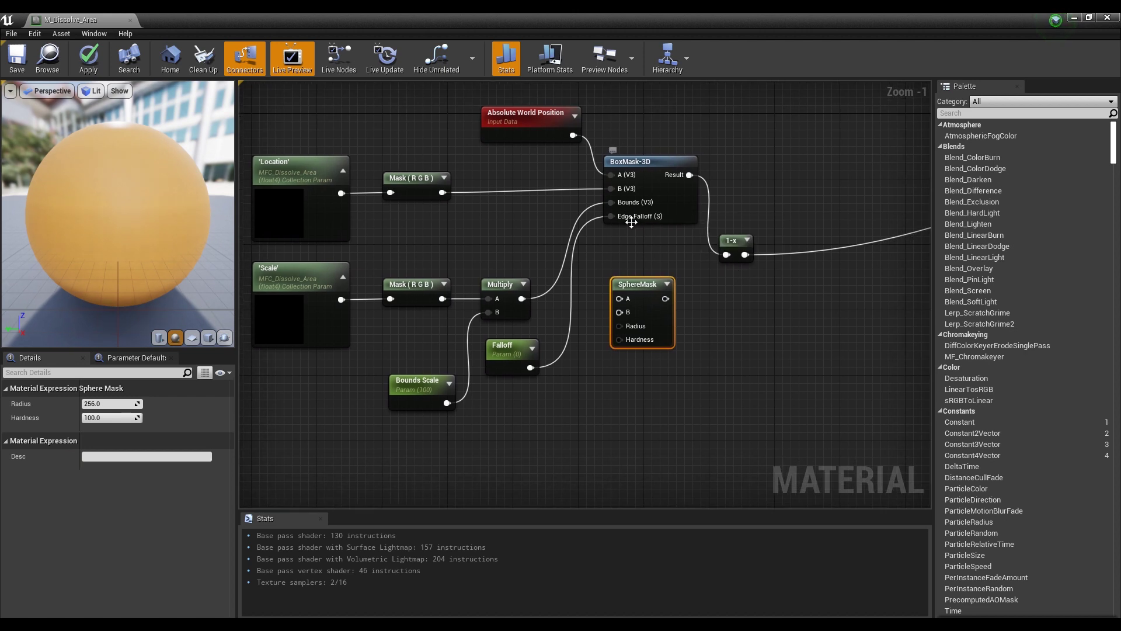
drag(572, 135, 623, 302)
drag(442, 193, 623, 316)
drag(522, 298, 627, 327)
drag(530, 367, 621, 340)
right_drag(621, 340, 553, 334)
drag(597, 292, 659, 251)
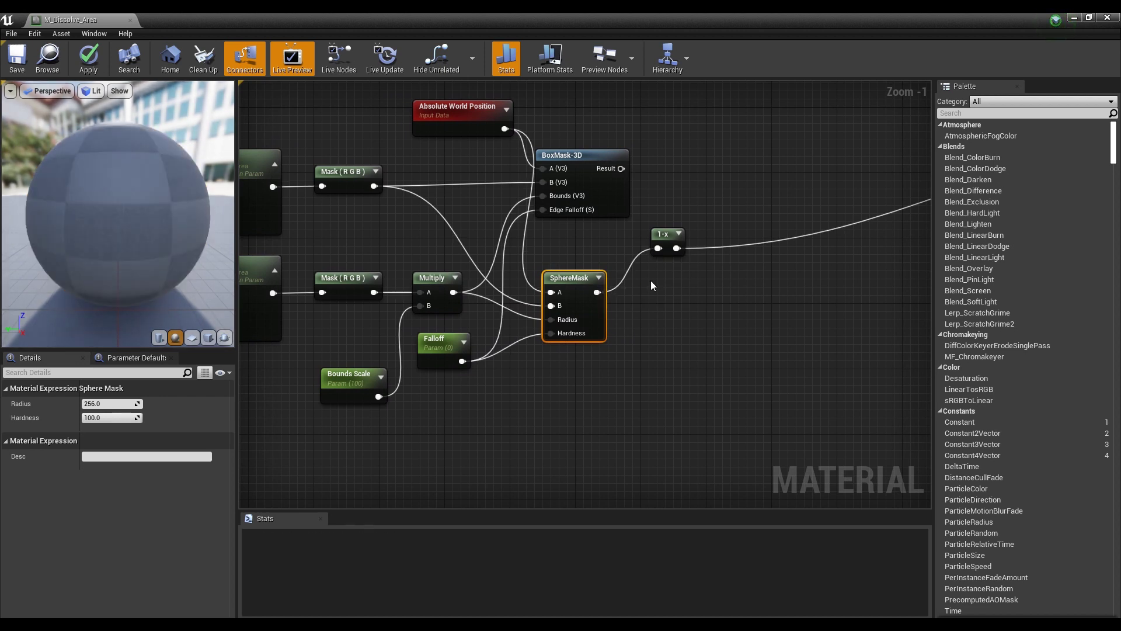
Step: Select all the mask nodes and shift them slightly down
scroll(648, 283, down, 2)
drag(677, 139, 290, 425)
right_drag(729, 262, 630, 238)
mouse_move(506, 161)
mouse_down()
mouse_move(497, 173)
mouse_move(506, 168)
mouse_up()
click(666, 271)
Step: Place a Multiply node to the right of the 1-x node
right_drag(665, 270, 571, 229)
scroll(571, 229, up, 2)
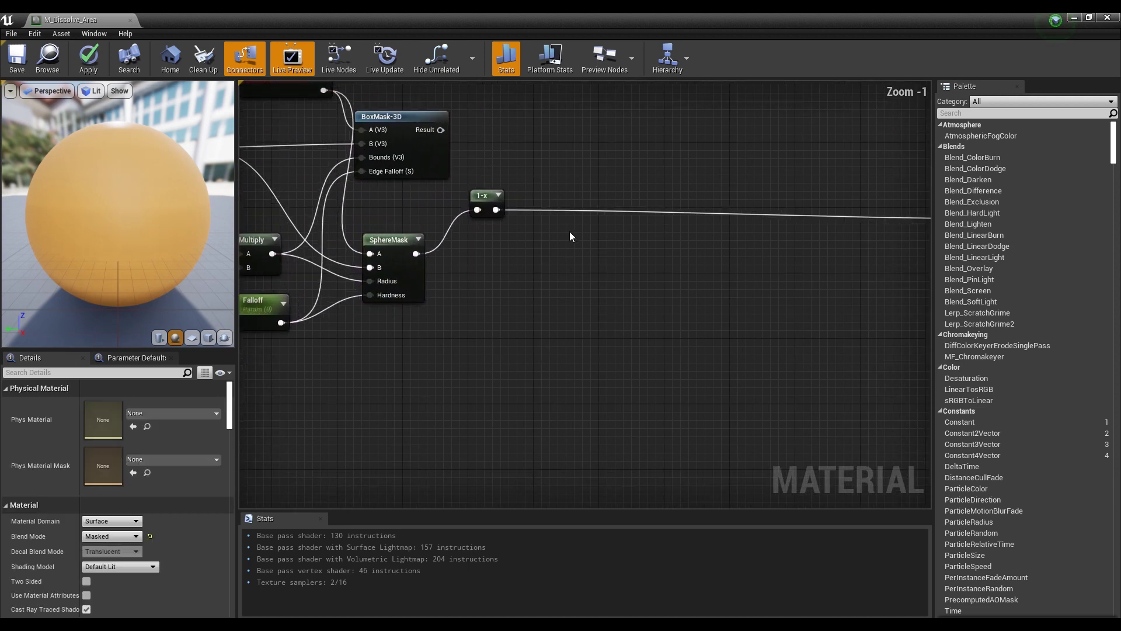
click(577, 226)
click(515, 274)
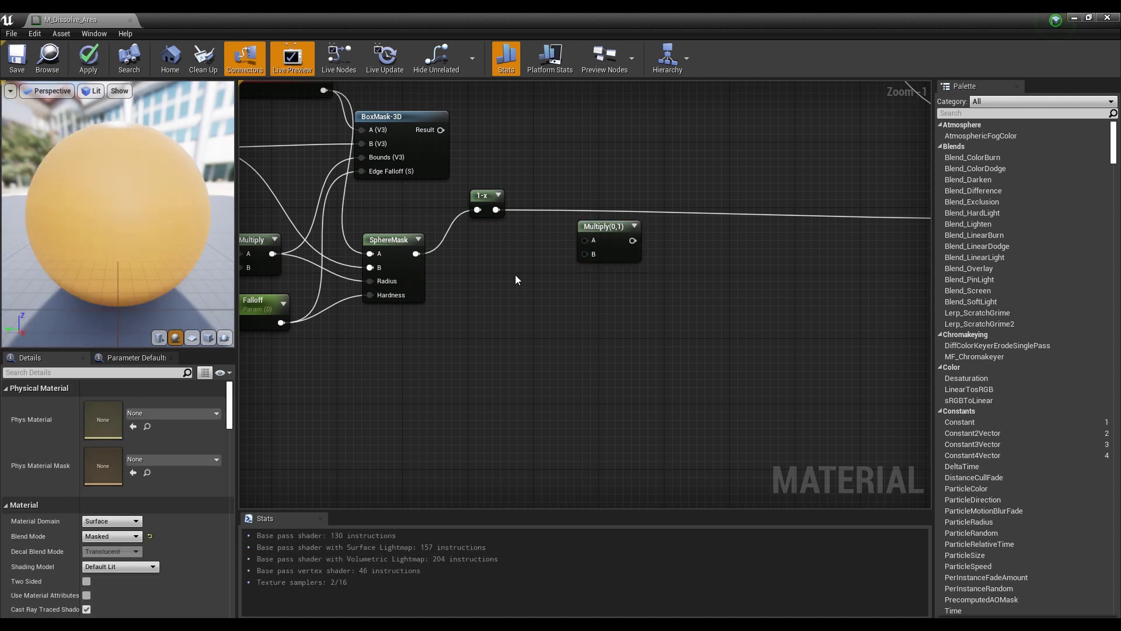
Step: Add a scalar parameter named 'Multiply' with a default value of 3
click(500, 278)
text(sssssss)
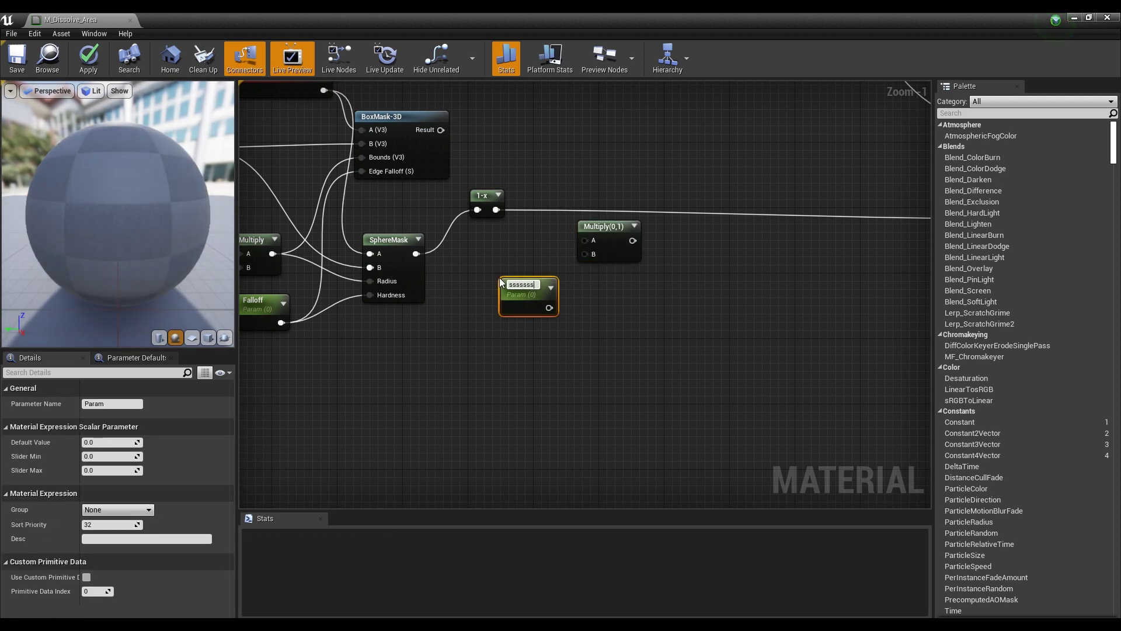
key(BackSpace)
key(BackSpace)
key(BackSpace)
key(BackSpace)
key(BackSpace)
key(BackSpace)
key(BackSpace)
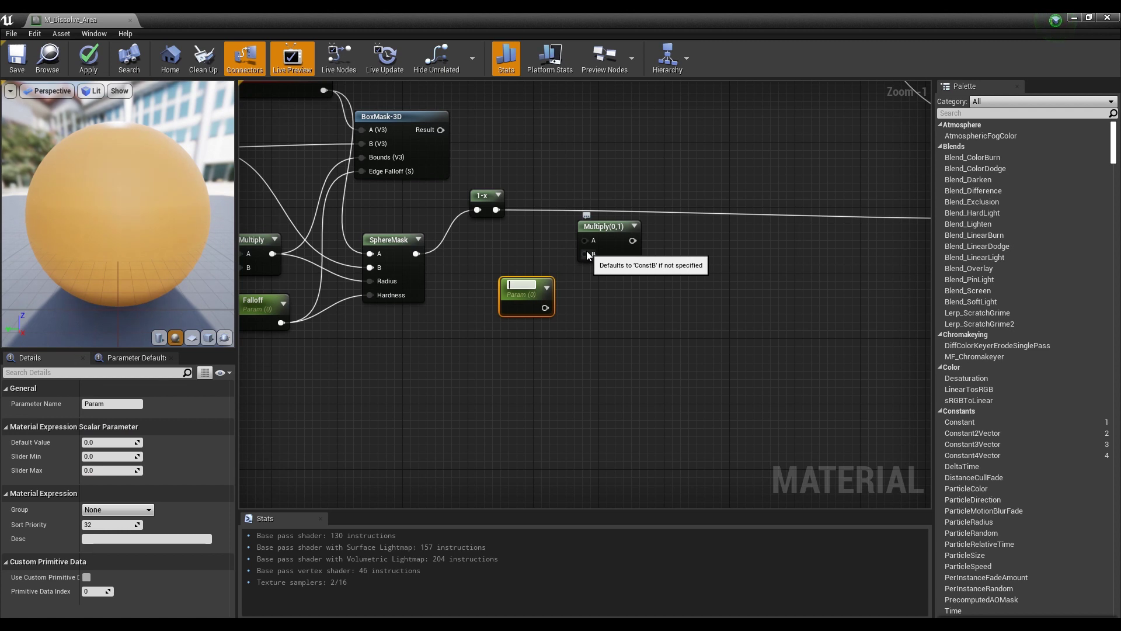
text(Multiply)
key(Return)
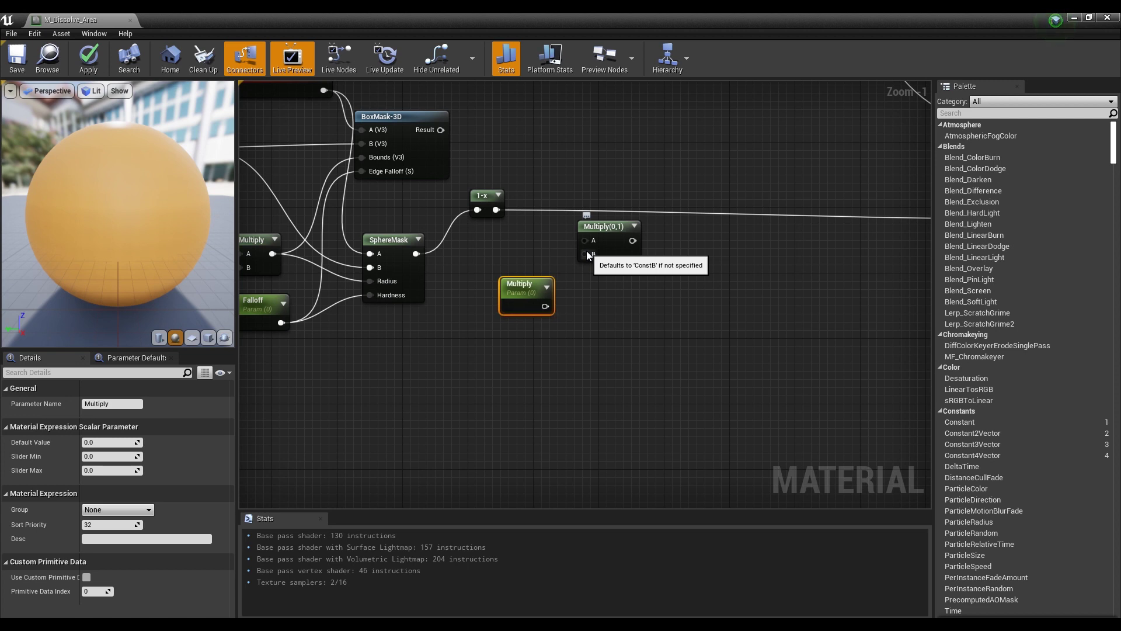
click(112, 443)
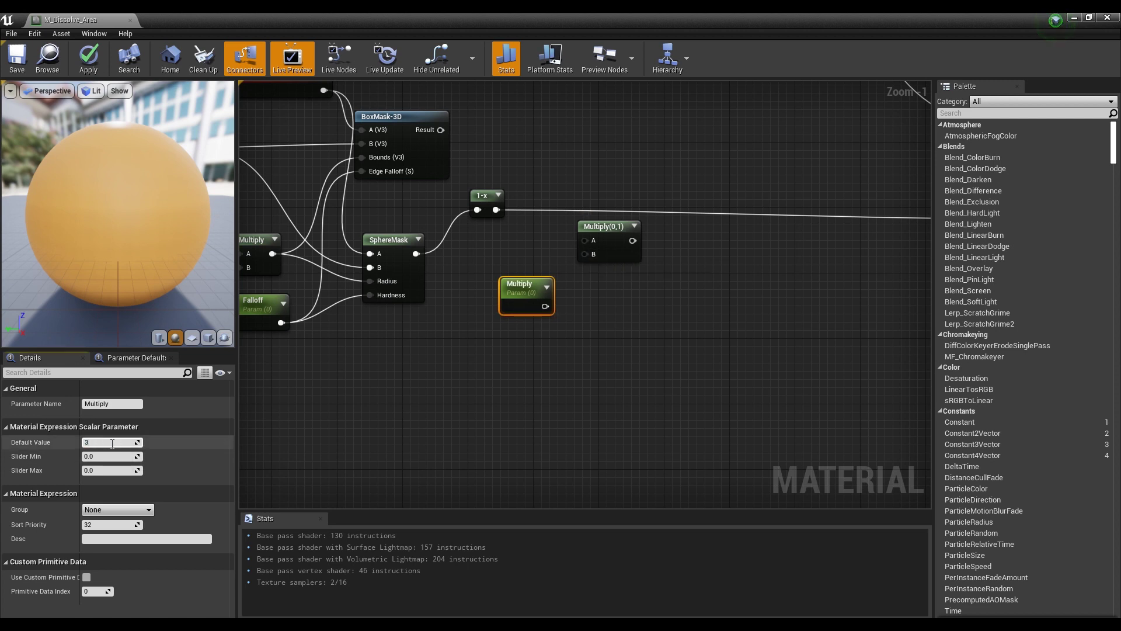
text(3)
key(Return)
click(493, 247)
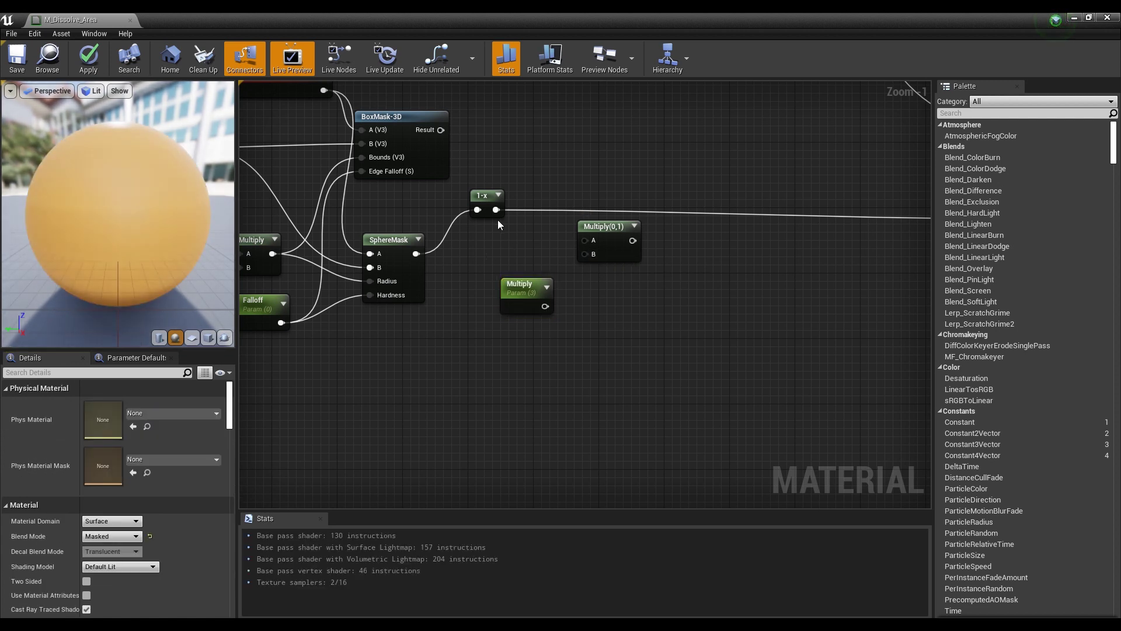
Step: Wire 1-x into Multiply A and the parameter into B, disconnecting it from Opacity Mask
drag(496, 209, 585, 241)
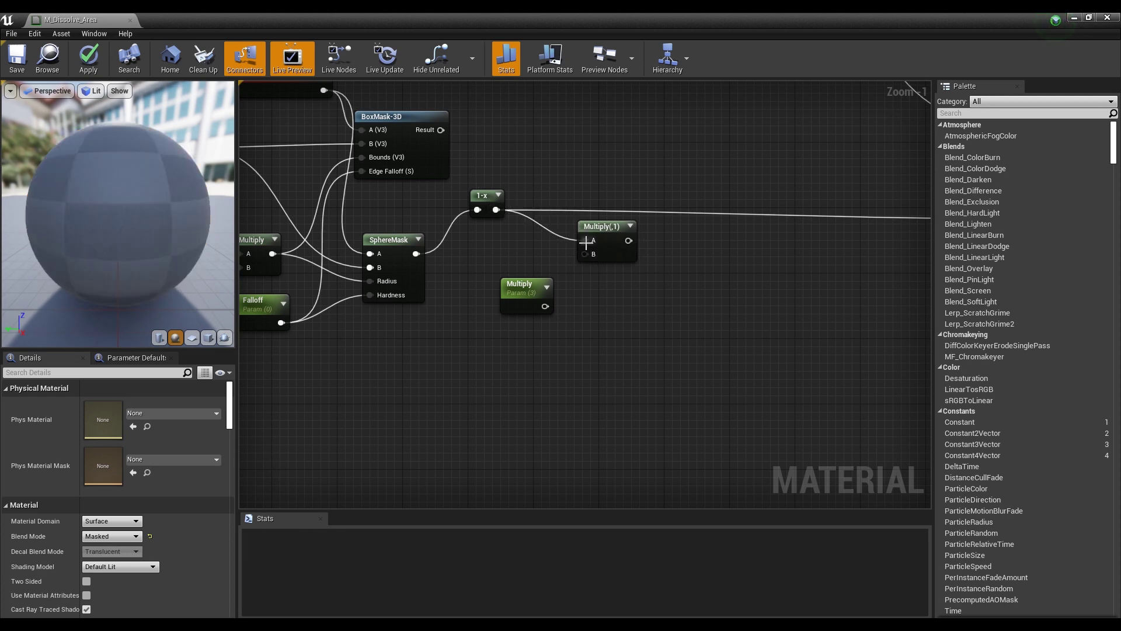
drag(545, 305, 585, 254)
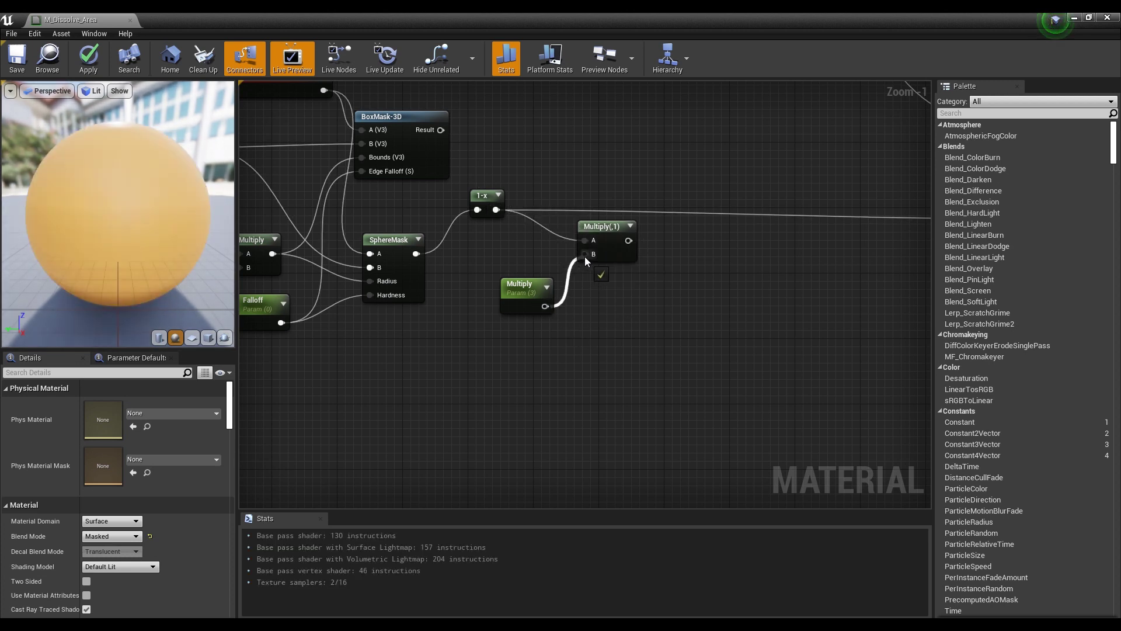
click(600, 223)
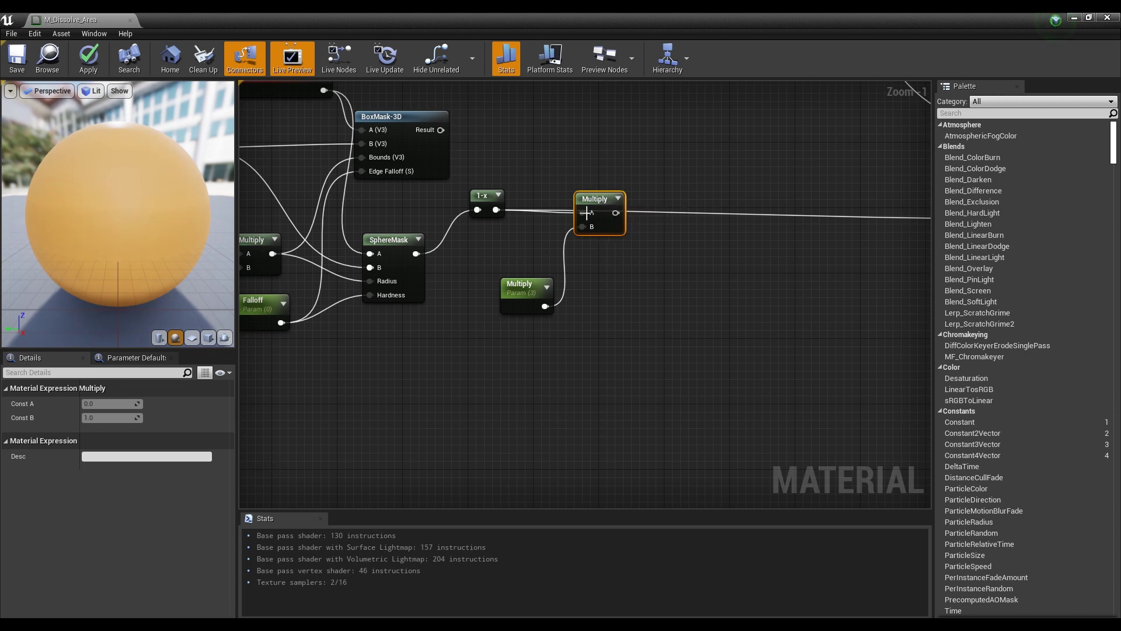
scroll(536, 262, down, 3)
scroll(536, 263, up, 2)
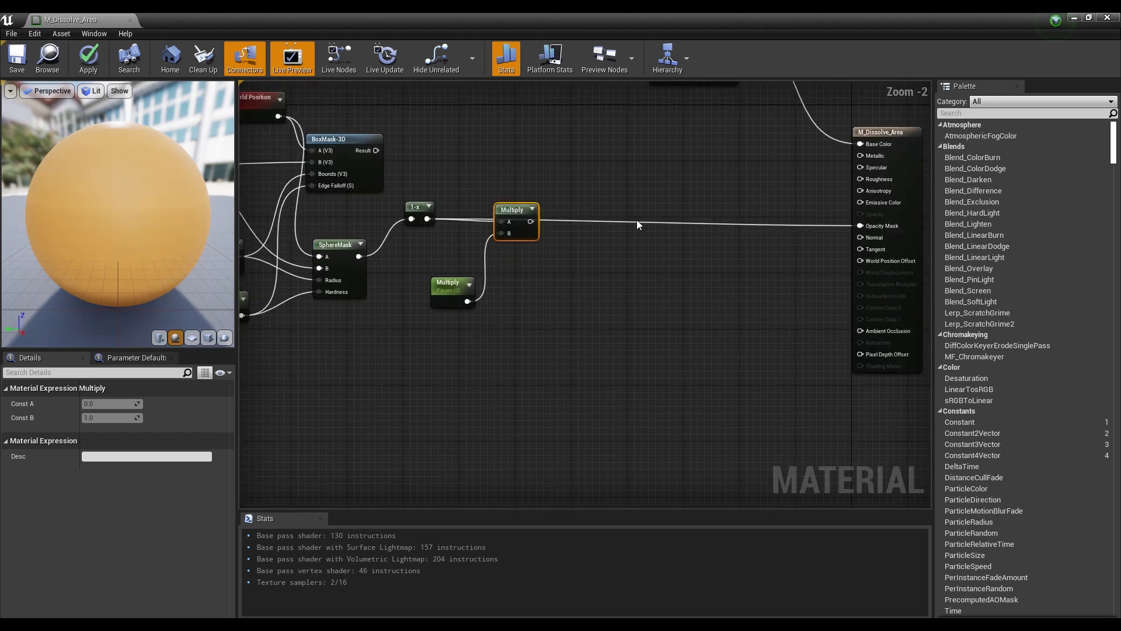
alt+click(637, 223)
Step: Move the Multiply node and its Multiply parameter to the left
right_drag(593, 223, 664, 203)
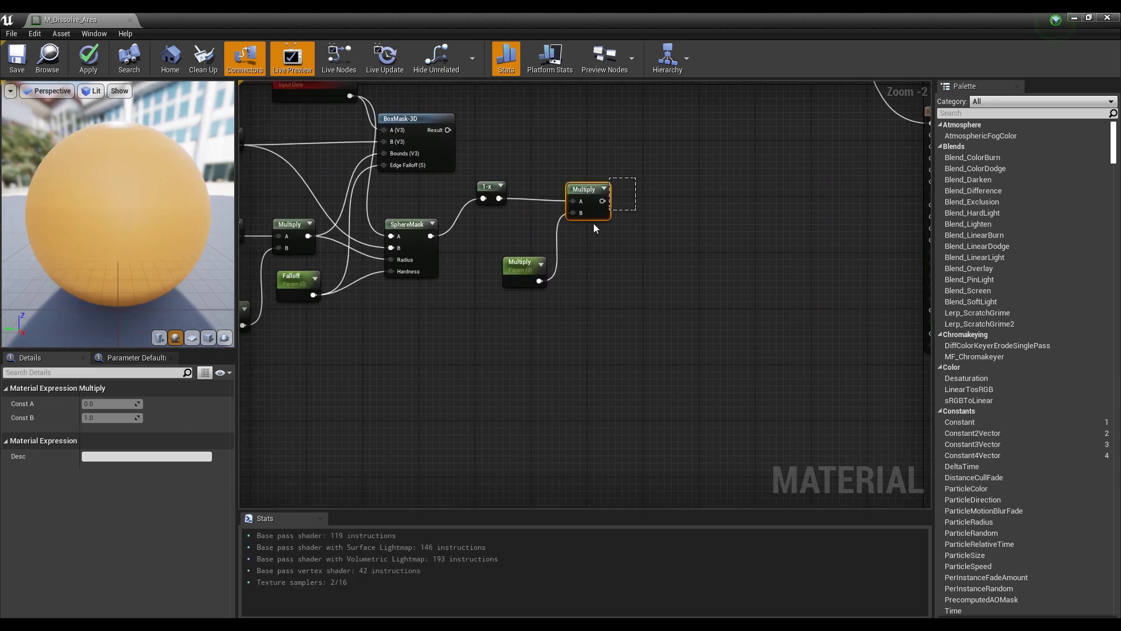
shift+click(523, 269)
drag(584, 188, 562, 187)
click(605, 193)
right_drag(632, 194, 598, 203)
Step: Add a Subtract node and connect the Multiply output to its A input
right_click(599, 202)
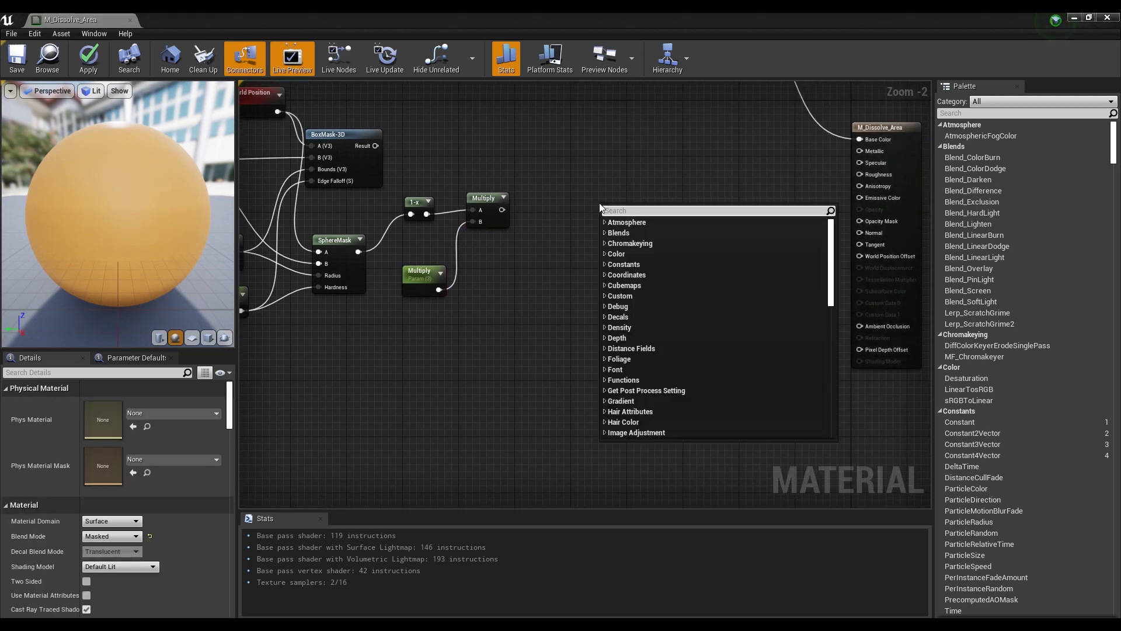
text(sub)
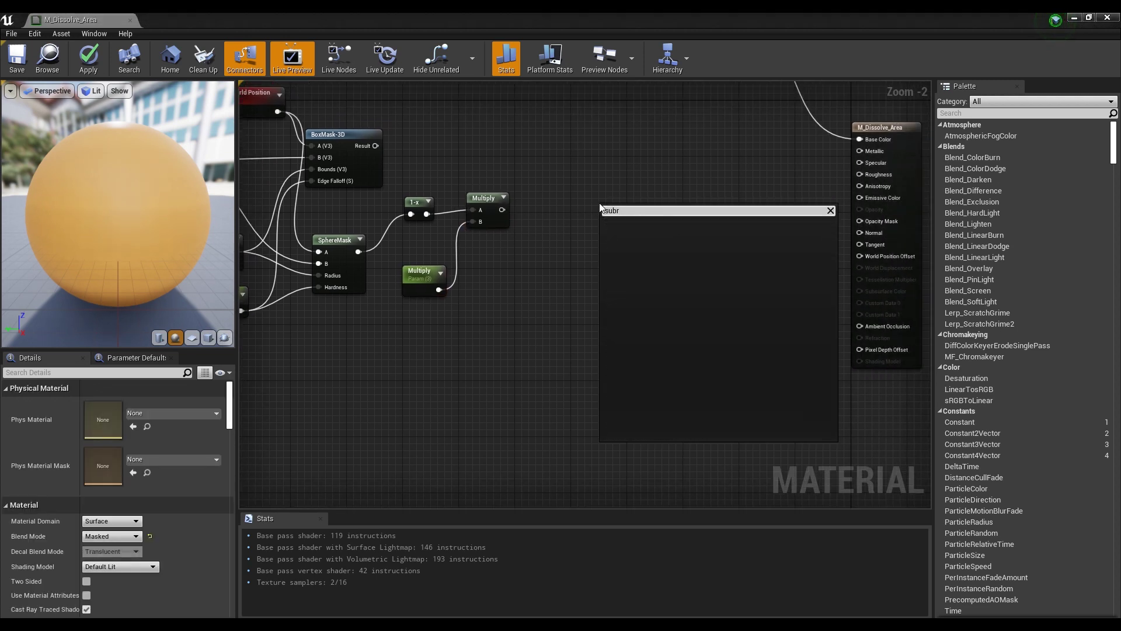
key(Return)
drag(601, 204, 662, 202)
drag(501, 209, 536, 214)
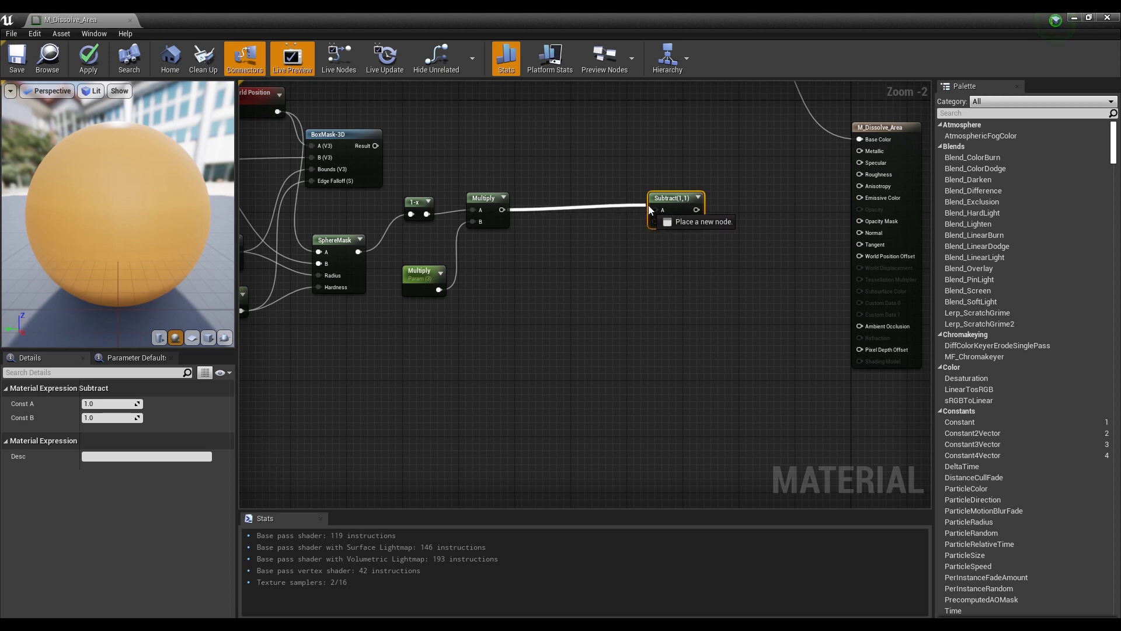
drag(660, 209, 659, 209)
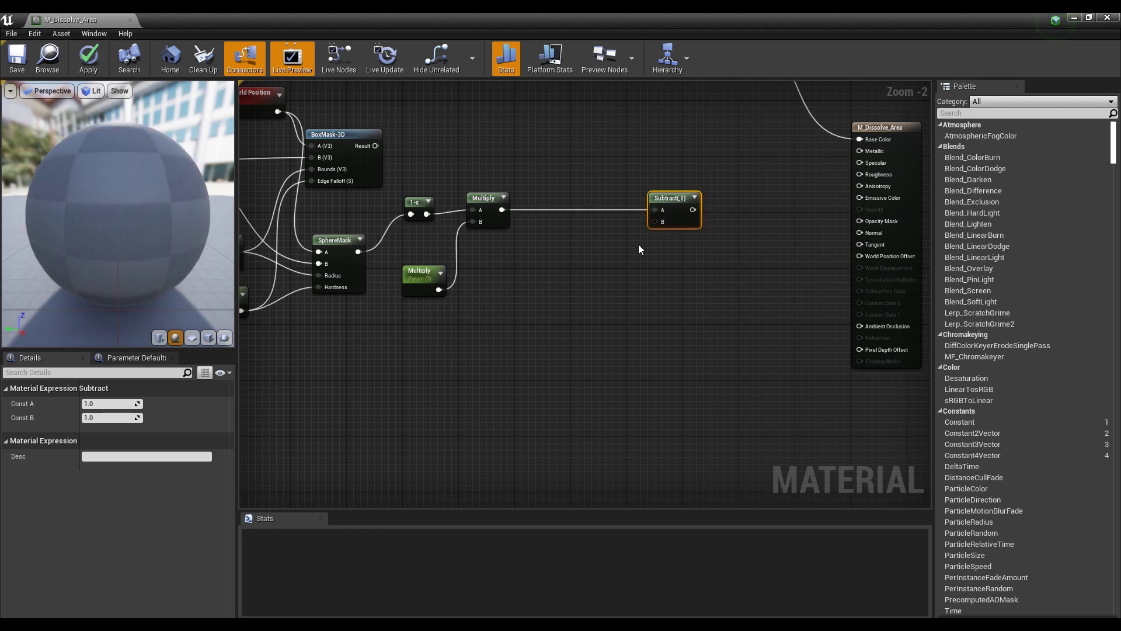
click(579, 325)
right_drag(579, 324, 629, 244)
scroll(593, 298, down, 1)
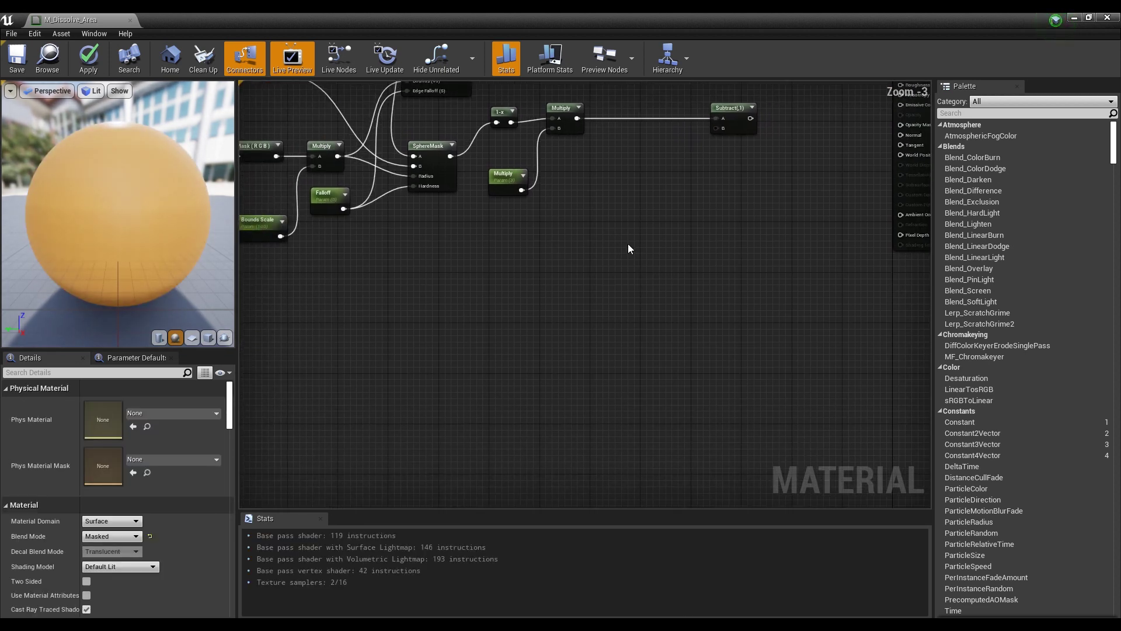
Step: Place two Texture Sample nodes, one above the other
click(562, 222)
click(564, 339)
right_drag(564, 338, 566, 257)
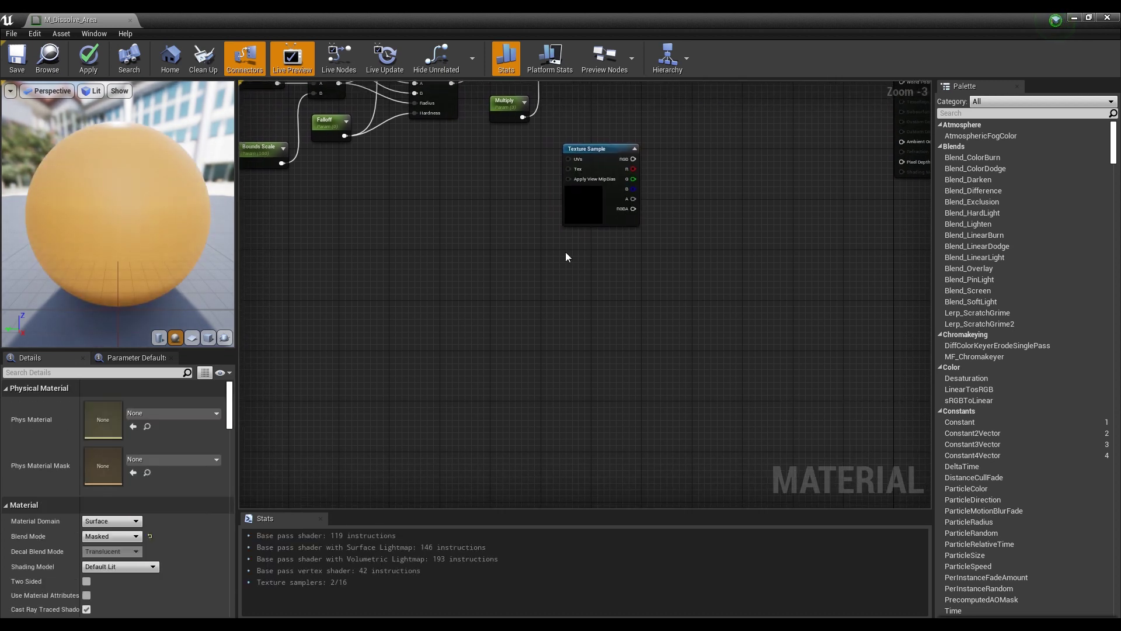
click(565, 253)
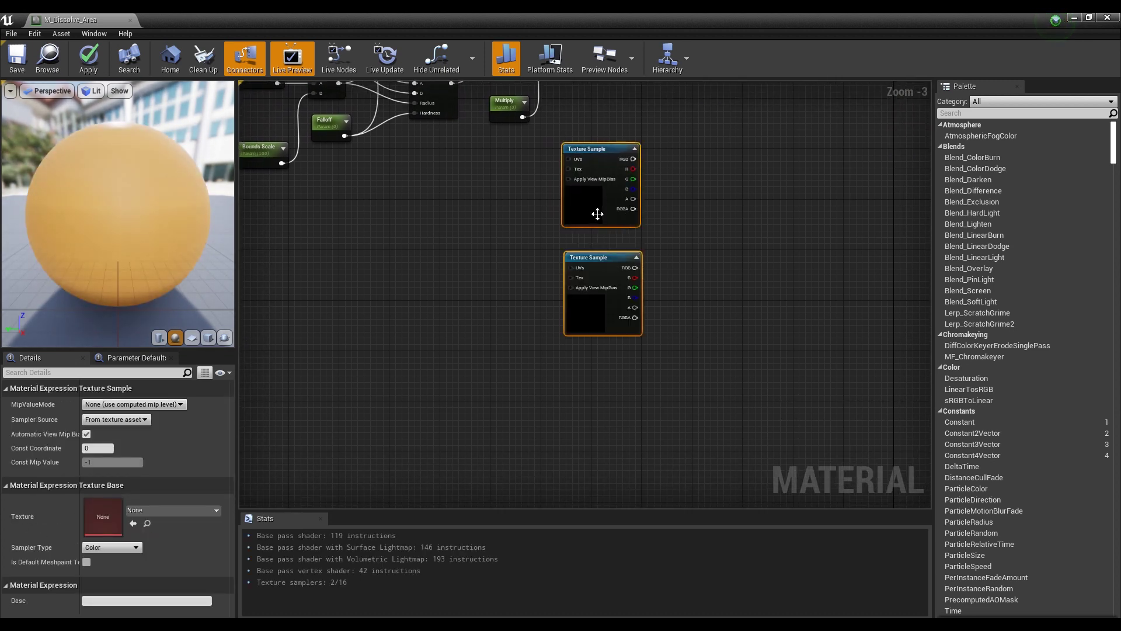
drag(597, 213, 590, 245)
click(648, 271)
Step: Assign the T_Perlin_Noise_M texture to both Texture Sample nodes
click(586, 237)
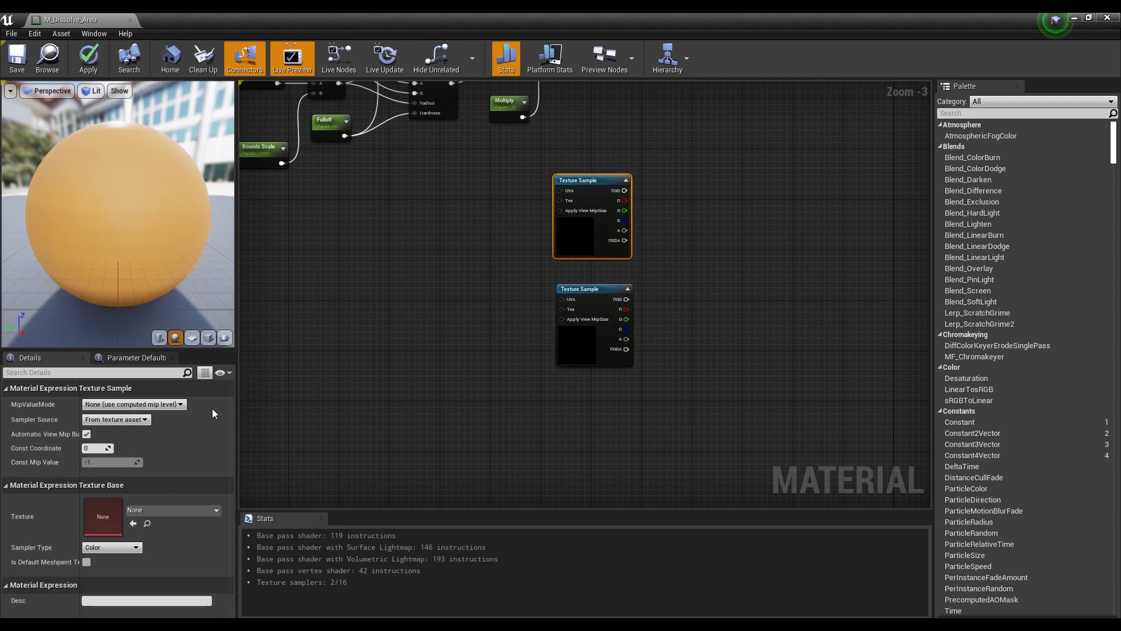
click(174, 505)
text(p)
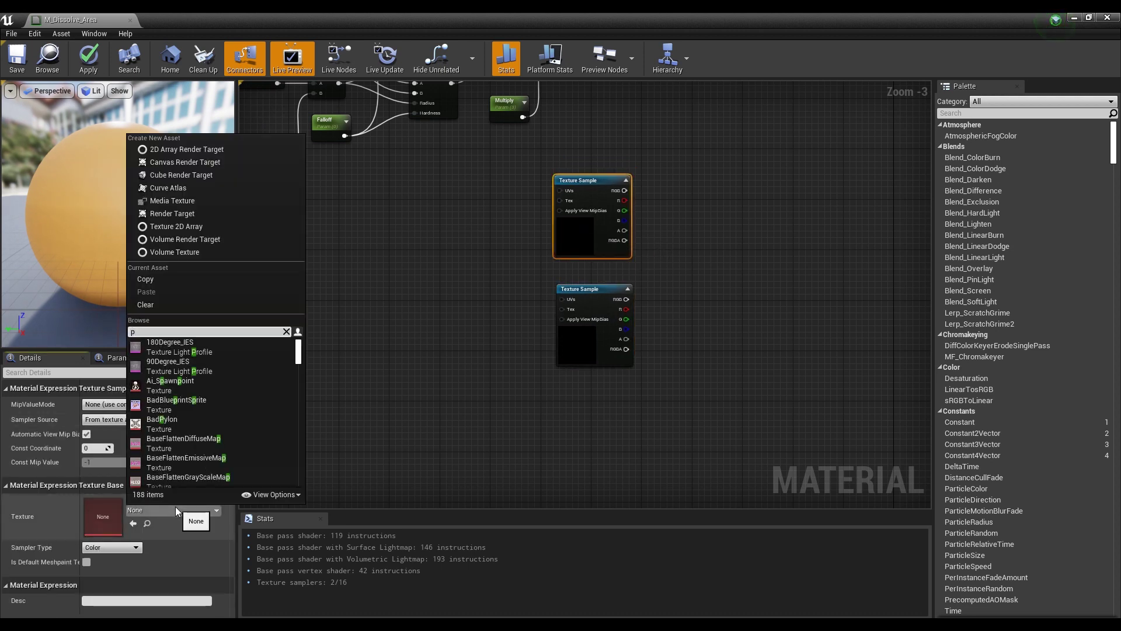
text(er)
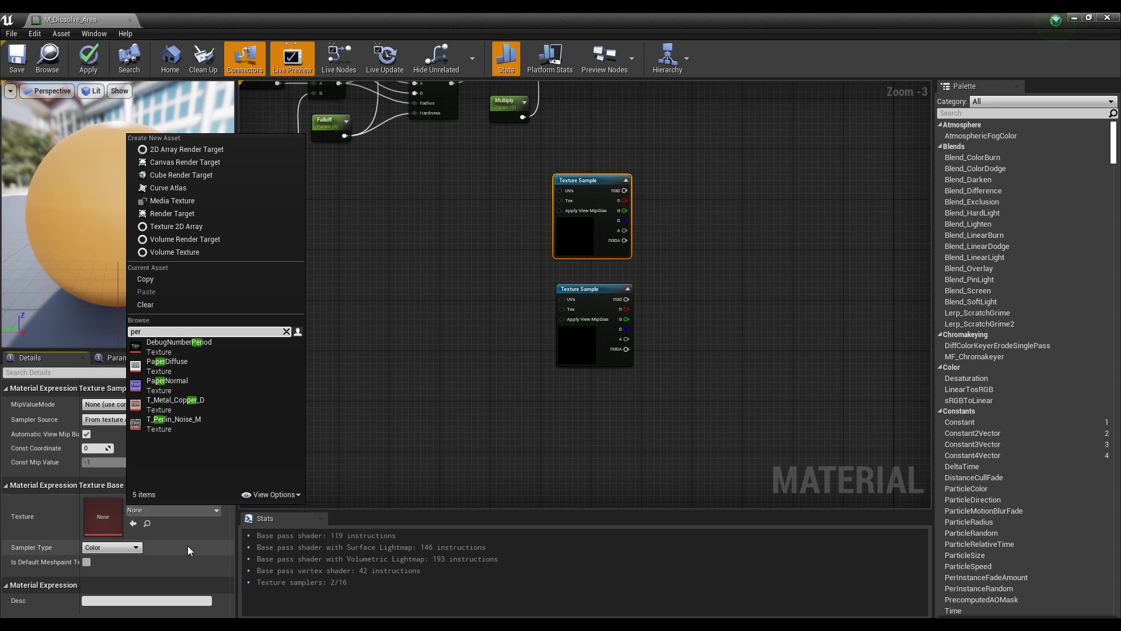
click(180, 419)
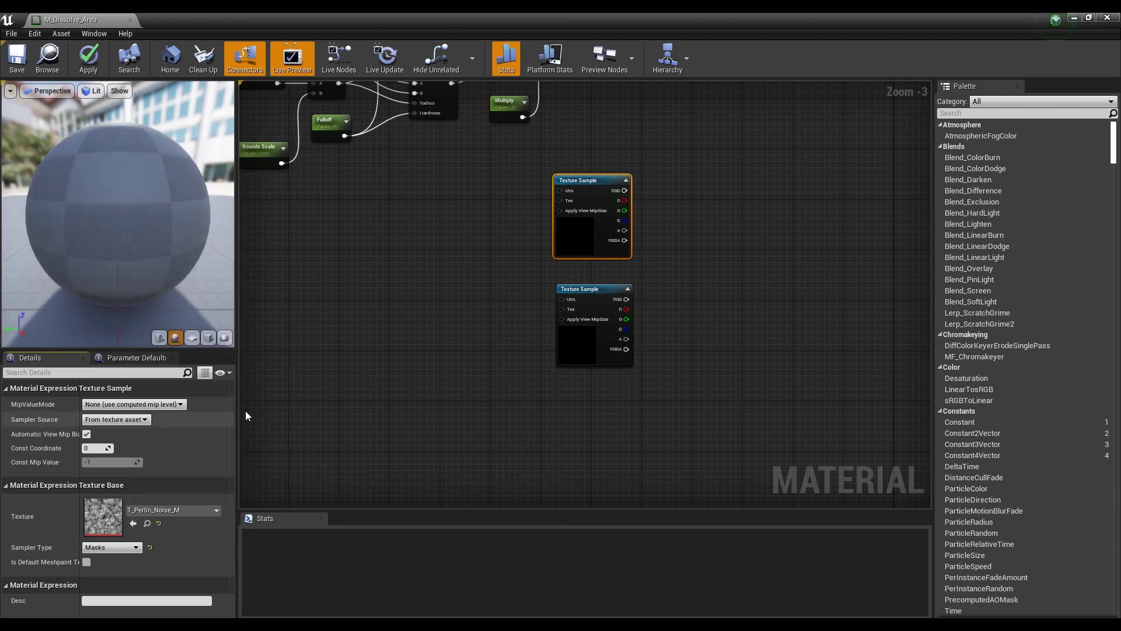
click(593, 345)
click(173, 512)
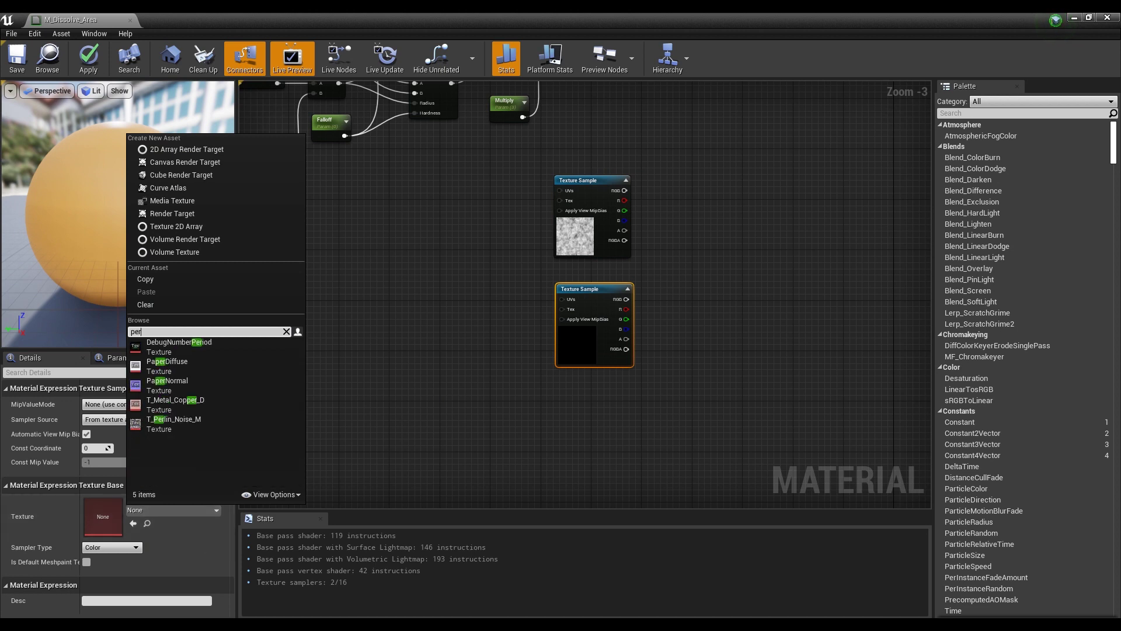
click(242, 419)
click(471, 336)
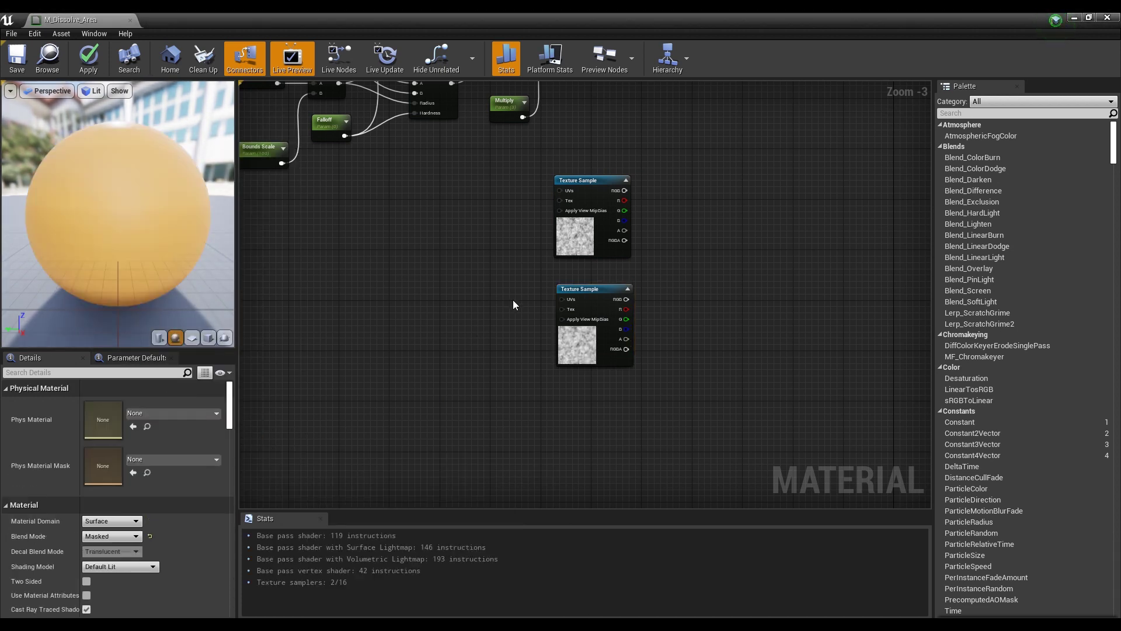
right_drag(513, 299, 550, 319)
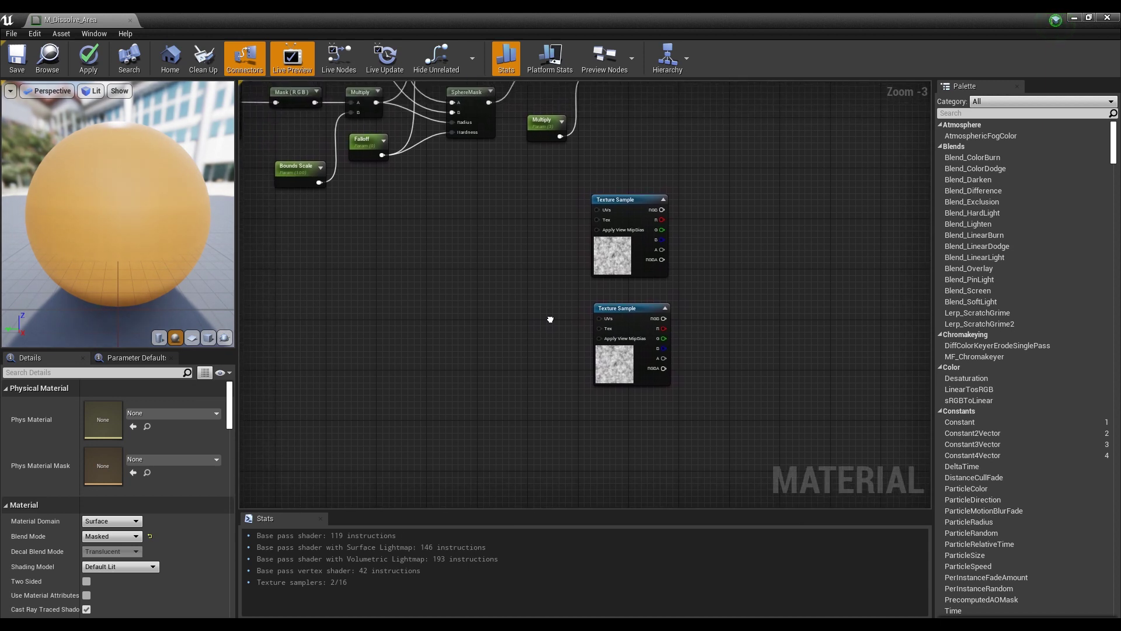
Step: Add a Rotator node beside the upper Texture Sample
right_click(472, 226)
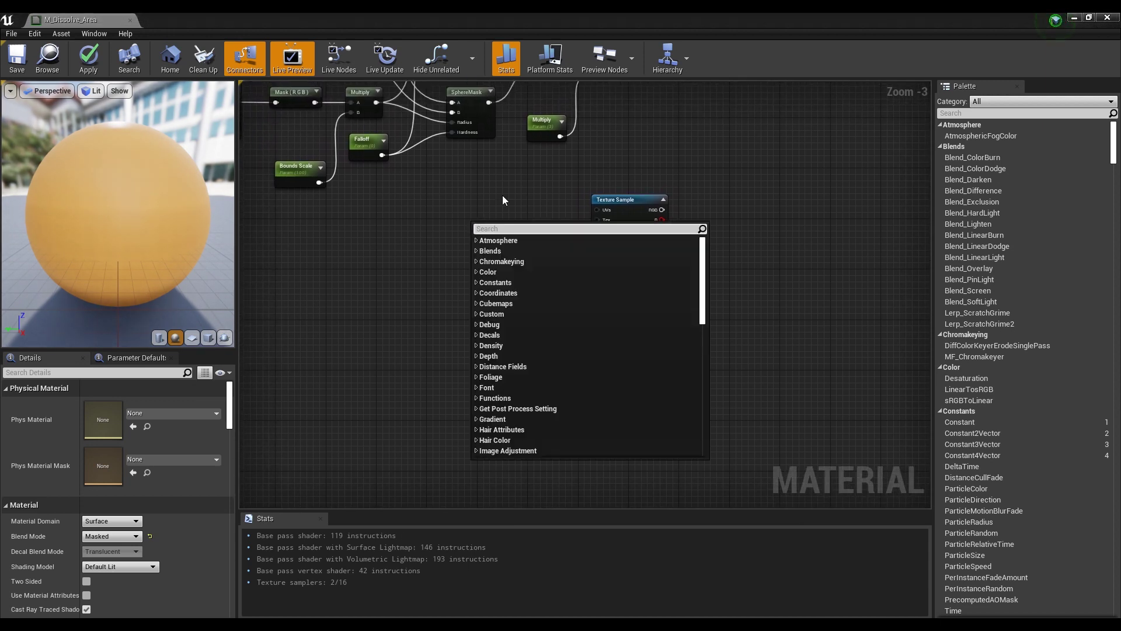
text(rot)
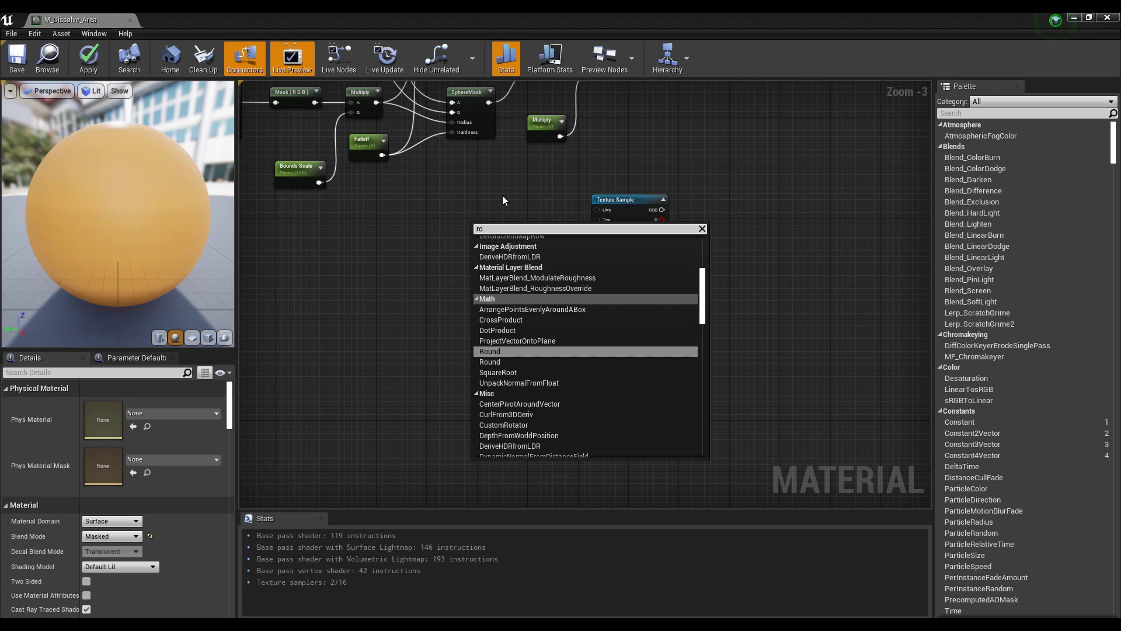
key(Return)
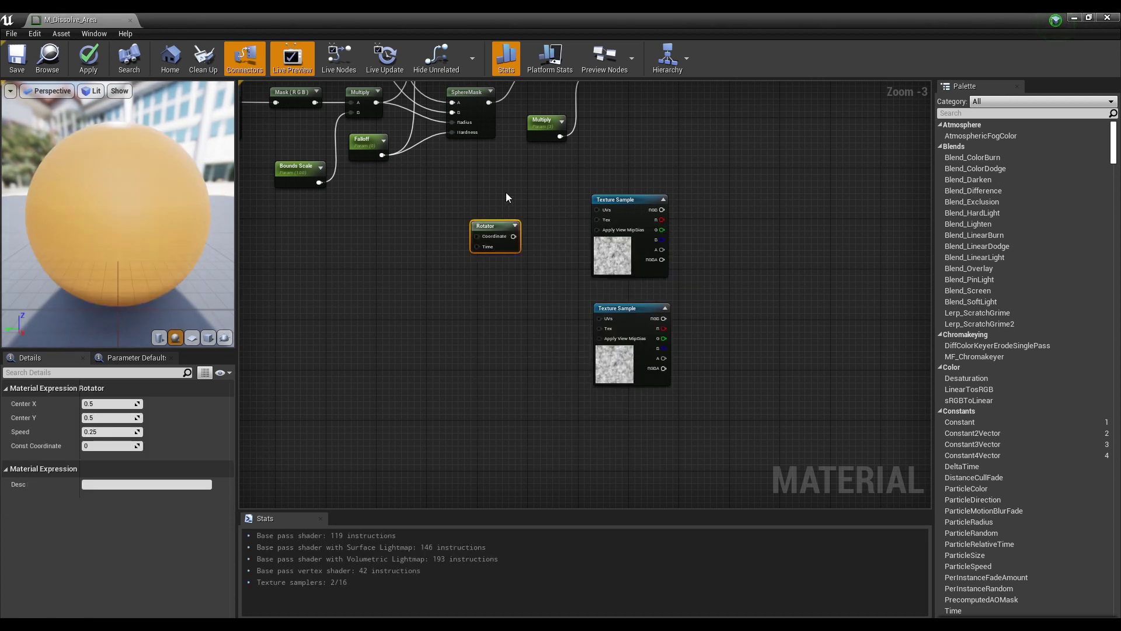
scroll(499, 216, up, 2)
drag(508, 231, 540, 207)
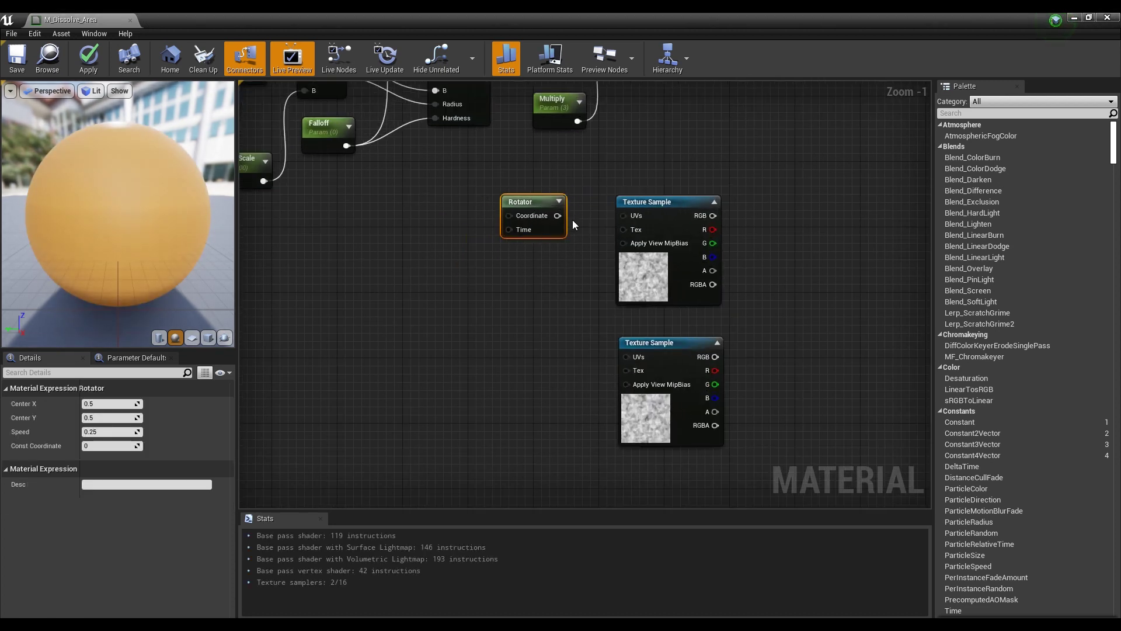
drag(628, 218, 604, 223)
click(576, 198)
Step: Paste a copy of the Rotator by the lower sample and wire the upper Rotator into the upper UVs
click(534, 201)
key(ctrl+c)
click(501, 290)
key(ctrl+v)
drag(528, 308, 524, 347)
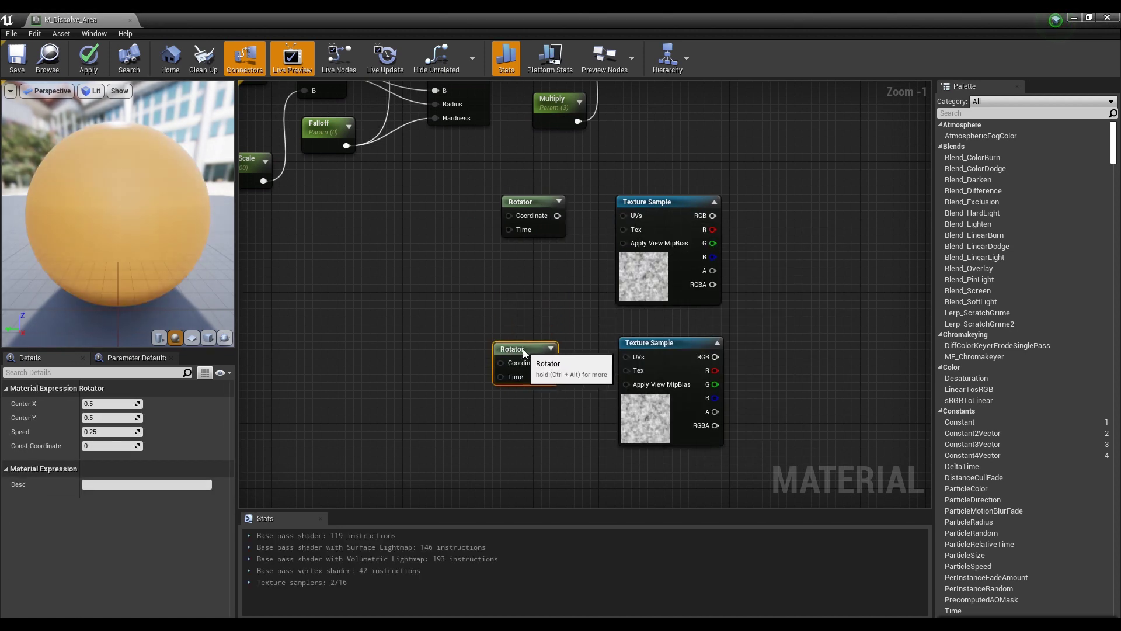
click(555, 275)
drag(557, 216, 626, 215)
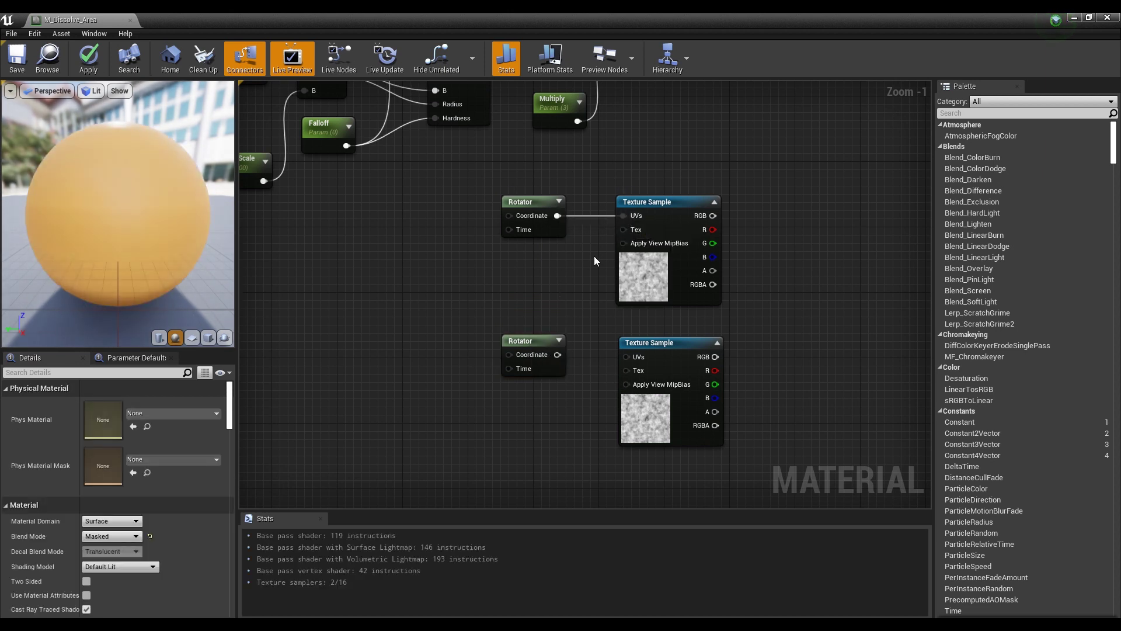
right_click(664, 204)
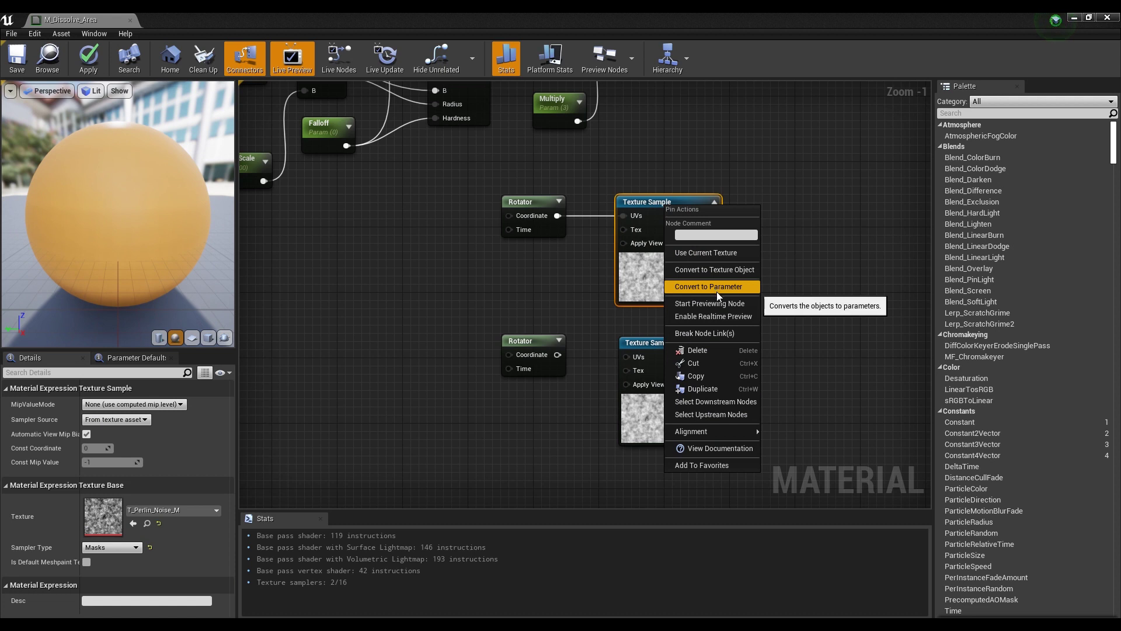
Step: Preview the upper Texture Sample alone on a cube preview mesh, then stop previewing
click(732, 303)
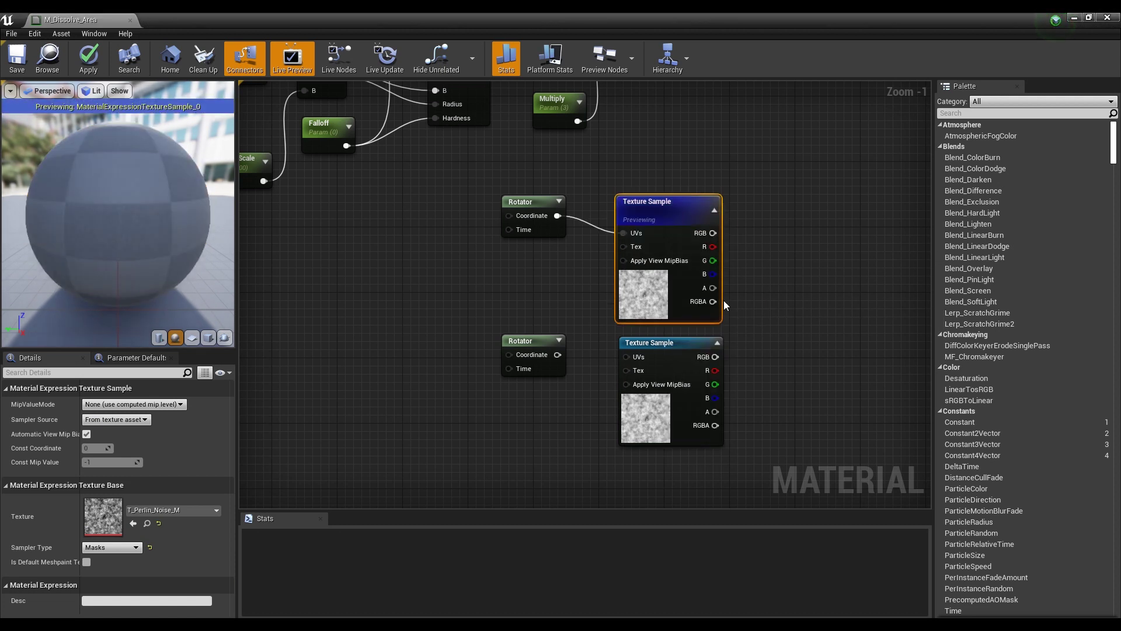
click(208, 338)
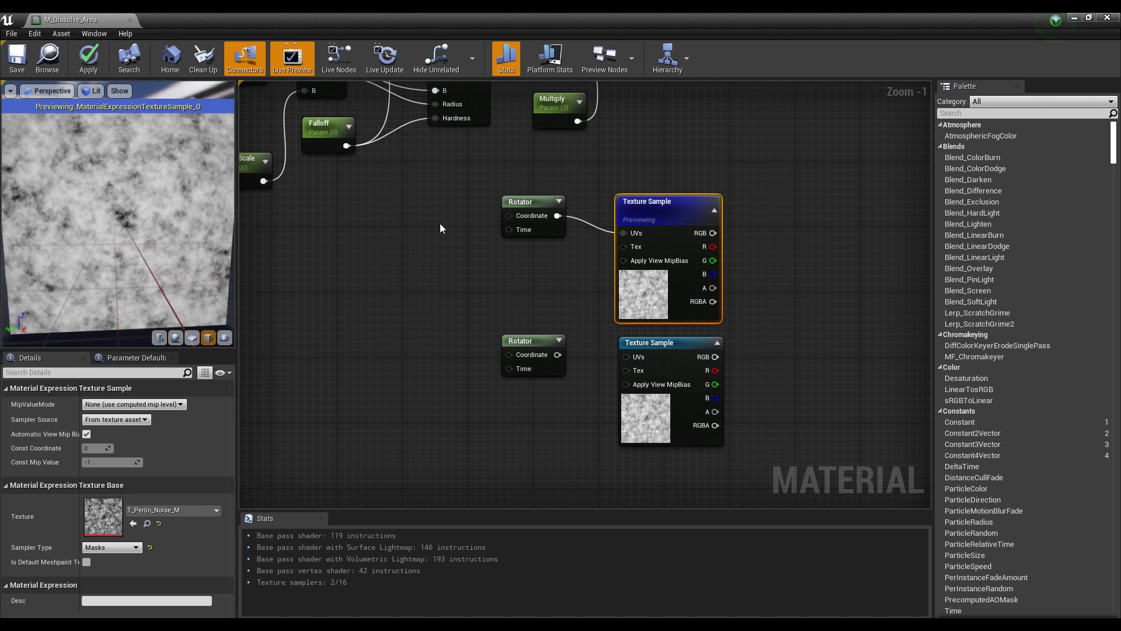
drag(557, 215, 623, 233)
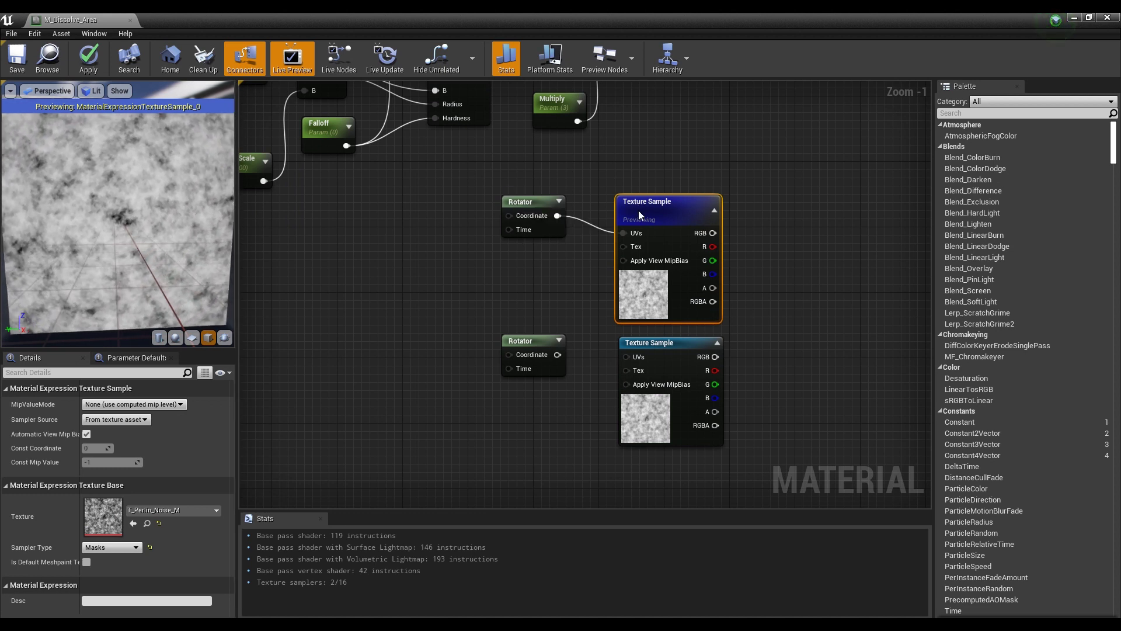
right_click(639, 212)
click(704, 307)
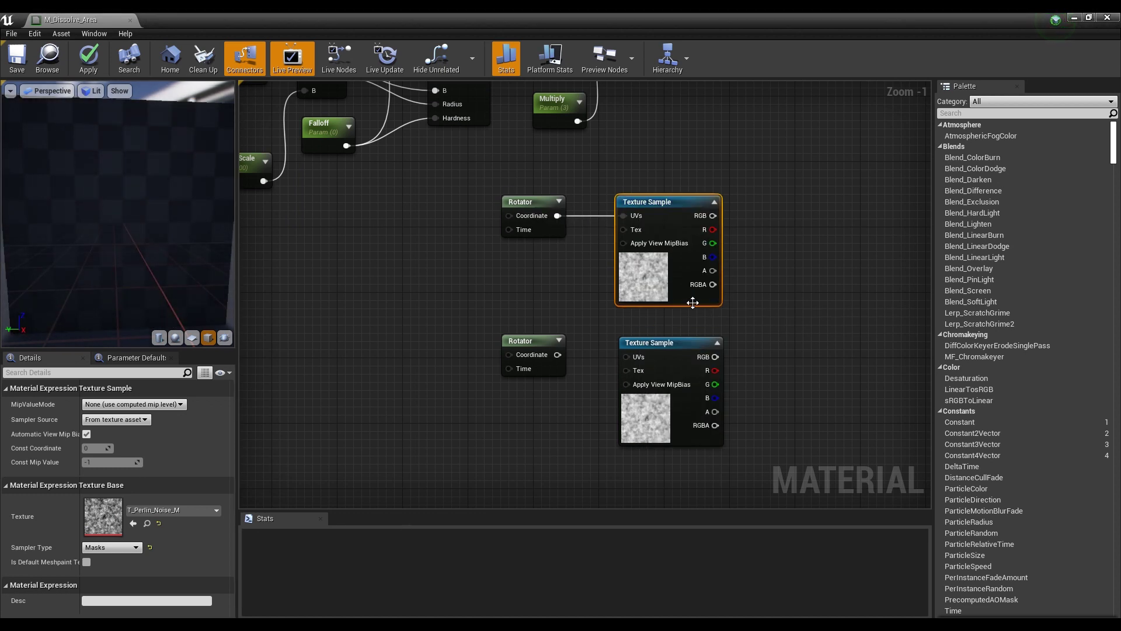
Step: Set the lower Rotator's Speed to -0.25 and wire it into the lower Texture Sample's UVs
click(524, 347)
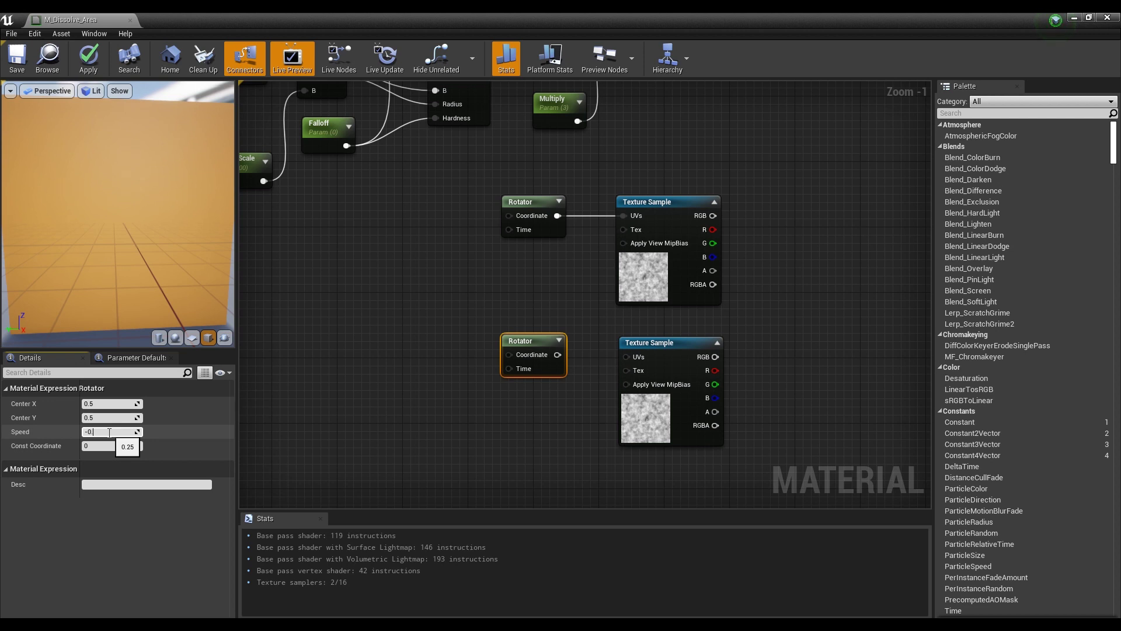
key(Return)
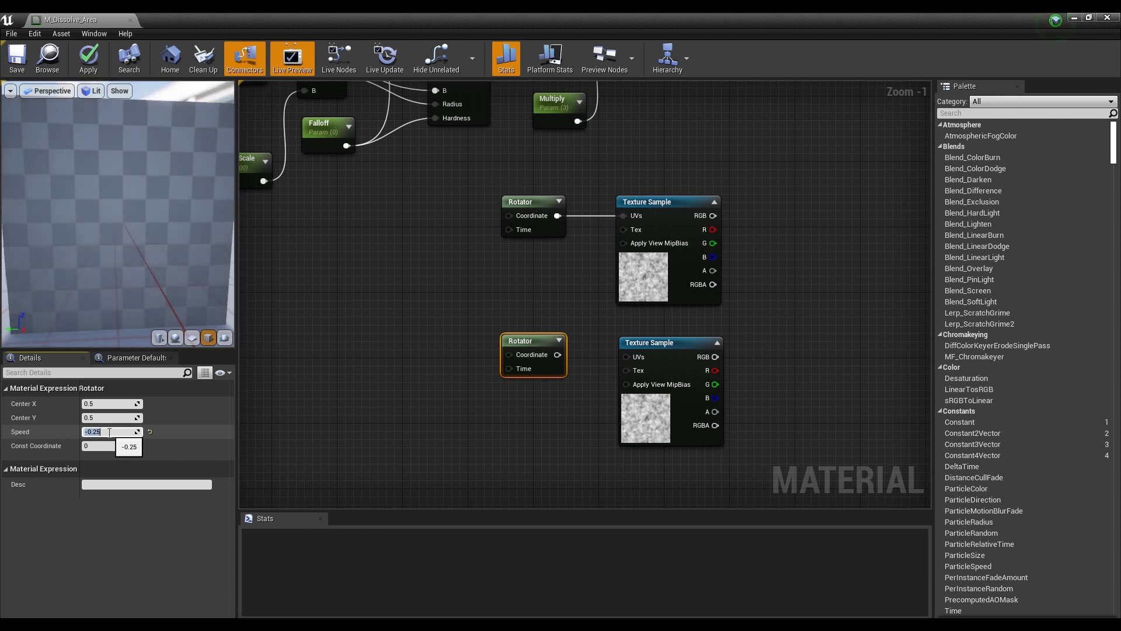
click(530, 313)
drag(558, 355, 652, 343)
click(790, 295)
right_drag(790, 296, 669, 302)
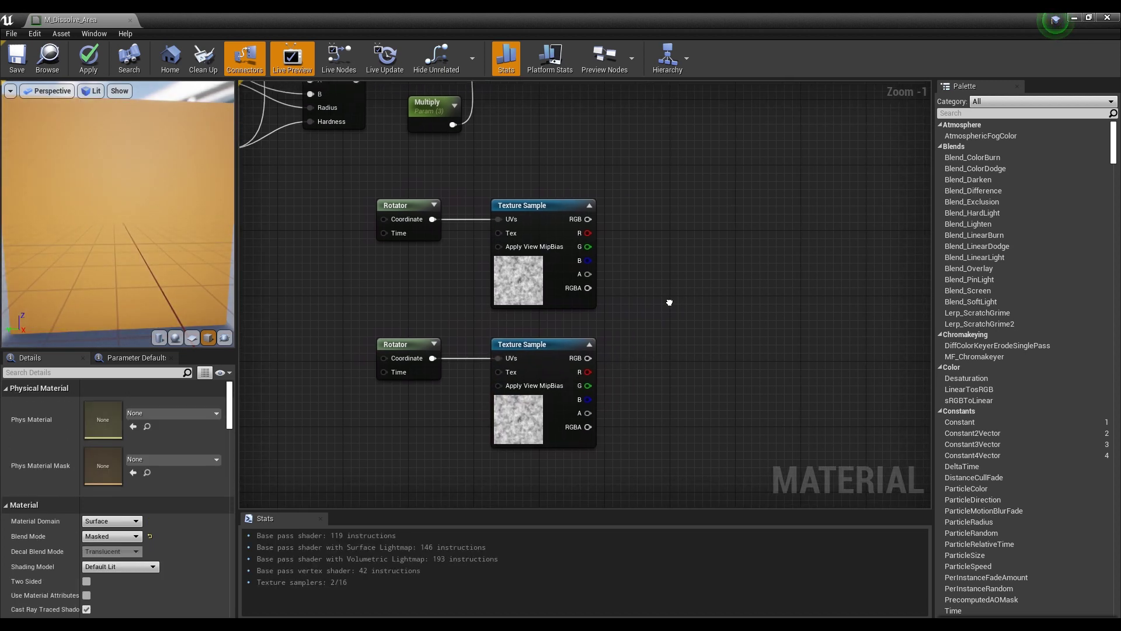
Step: Multiply the two Texture Sample RGB outputs together and preview the combined noise
click(654, 225)
drag(588, 219, 664, 246)
drag(588, 358, 673, 212)
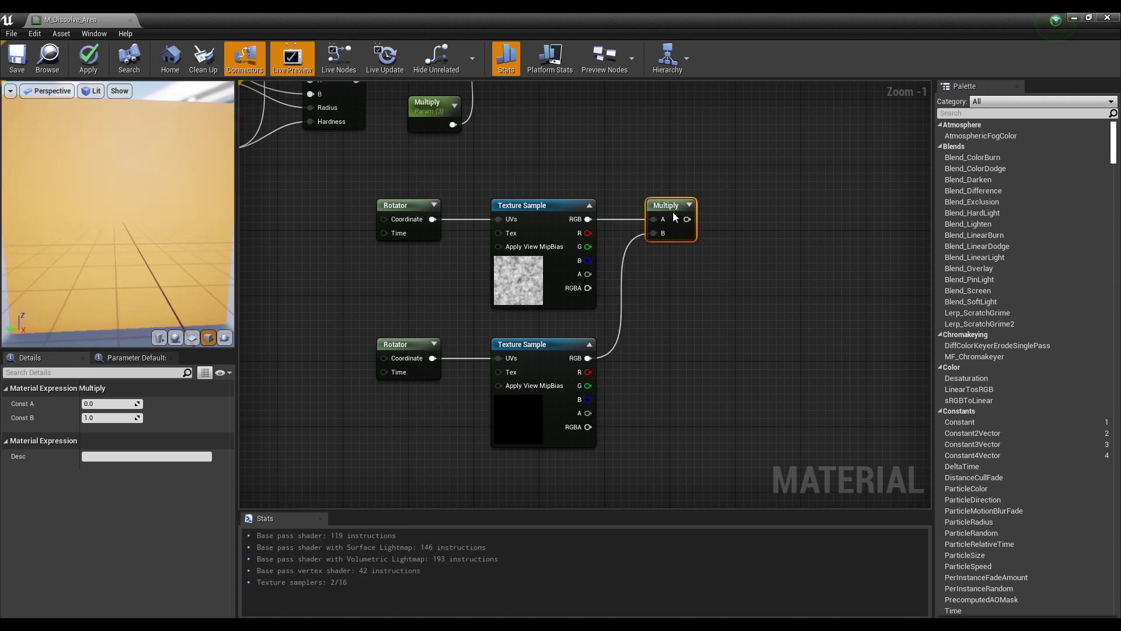
right_click(658, 209)
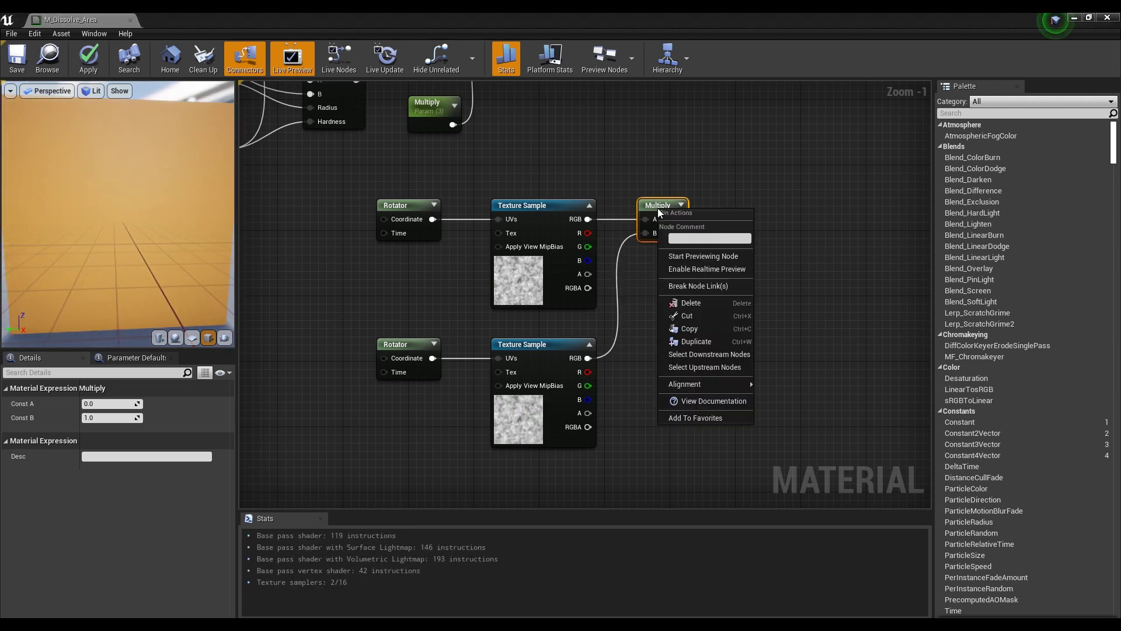
click(691, 255)
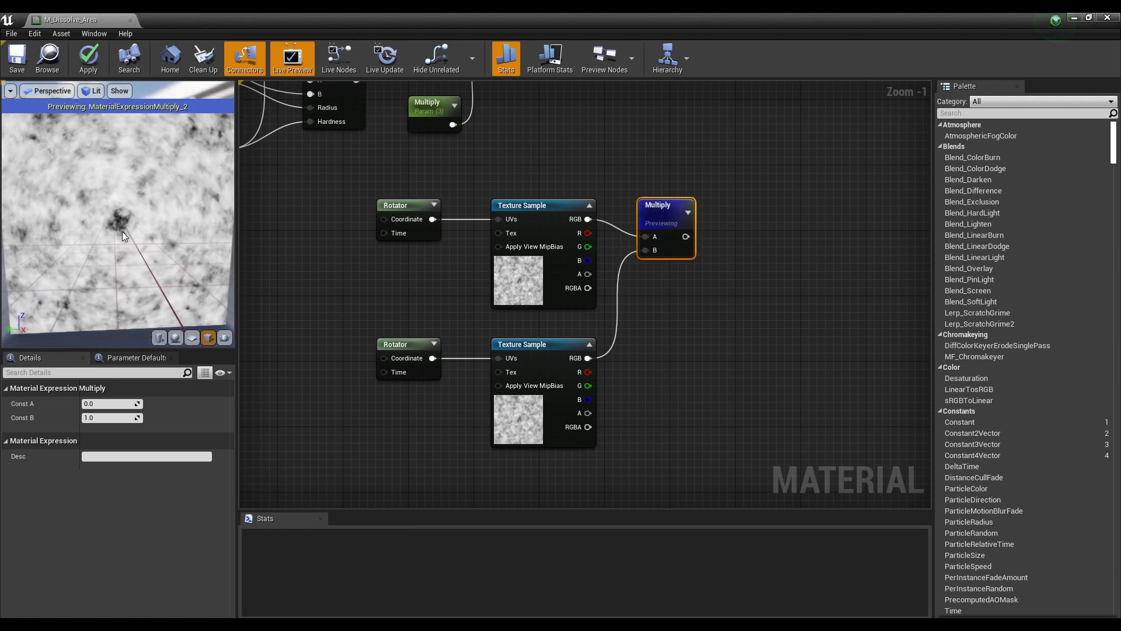
drag(122, 235, 128, 239)
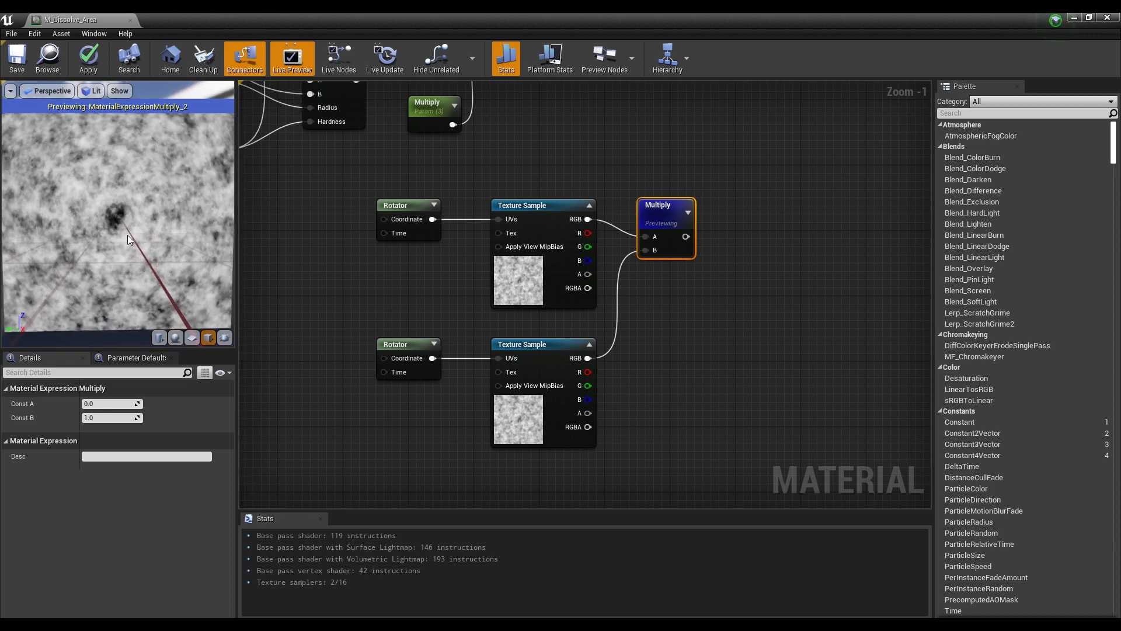
right_click(645, 211)
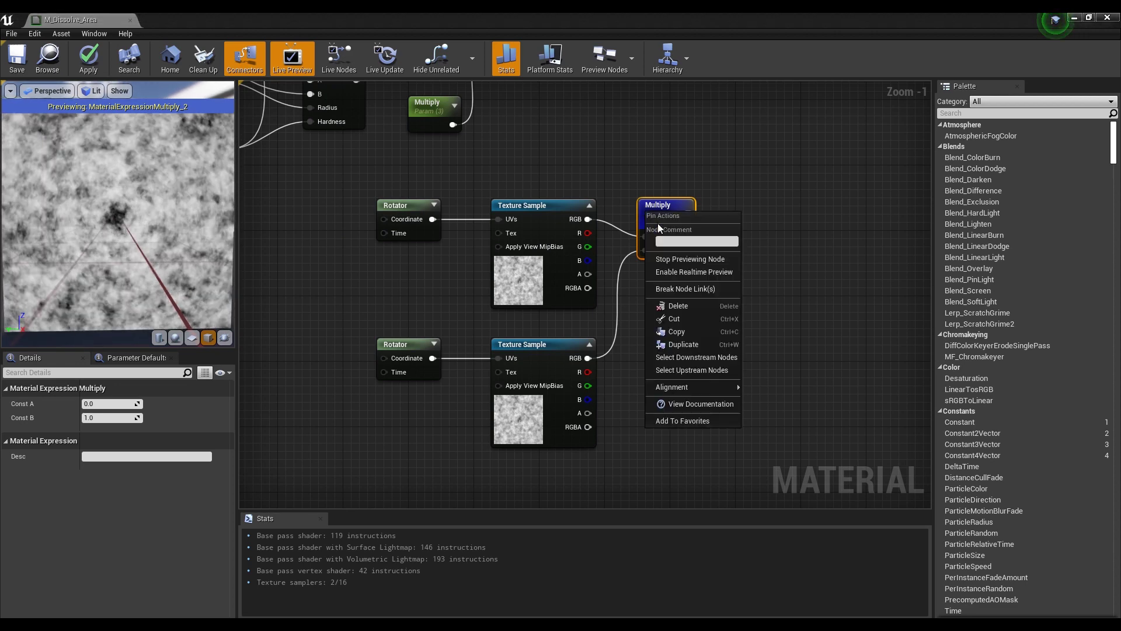
click(677, 259)
Step: Regroup the noise nodes and feed the combined noise into Subtract's B input
scroll(645, 286, down, 1)
drag(700, 264, 456, 463)
drag(557, 287, 565, 247)
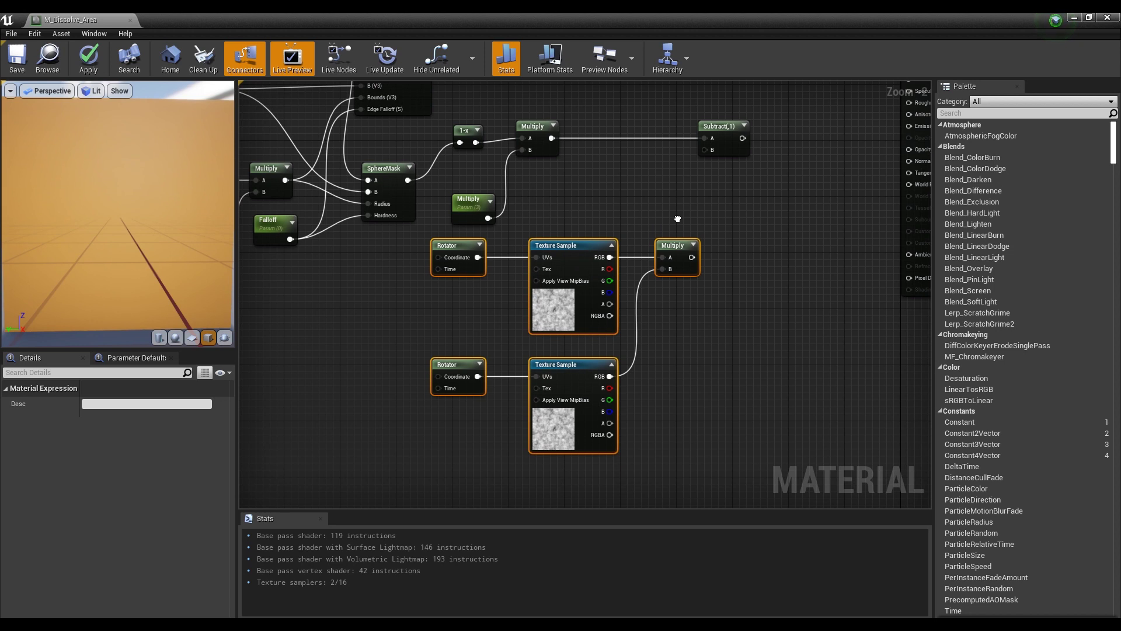
right_drag(706, 200, 636, 249)
click(625, 263)
drag(623, 305, 636, 199)
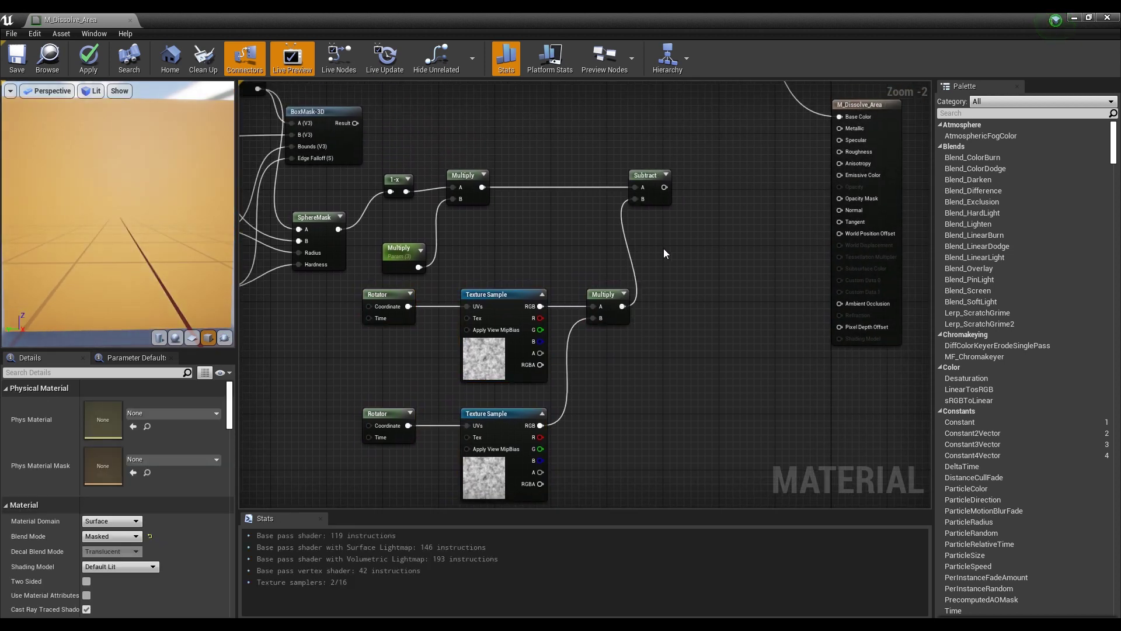
right_drag(663, 248, 568, 357)
drag(777, 215, 880, 215)
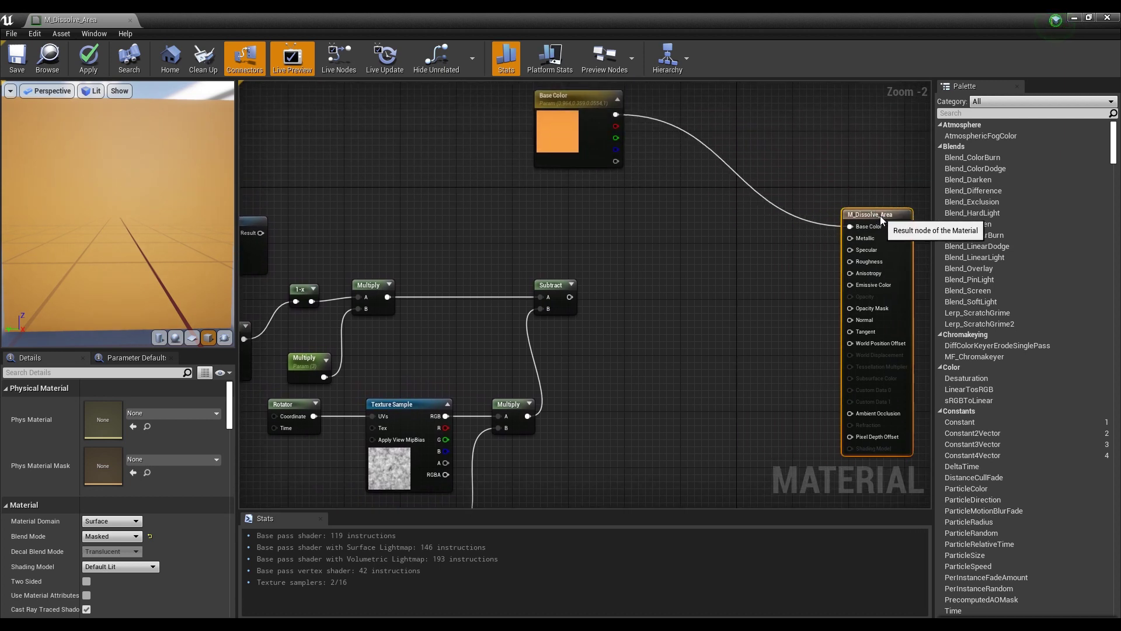
right_drag(880, 215, 834, 194)
Step: Add a Power node to the graph
right_click(582, 270)
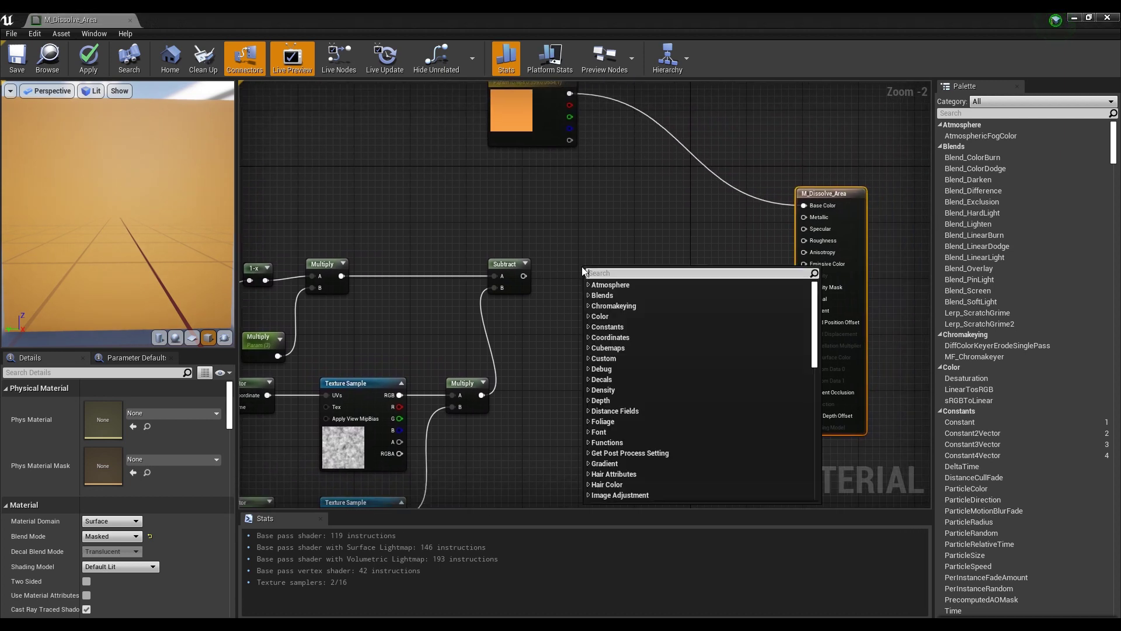
text(po)
key(Return)
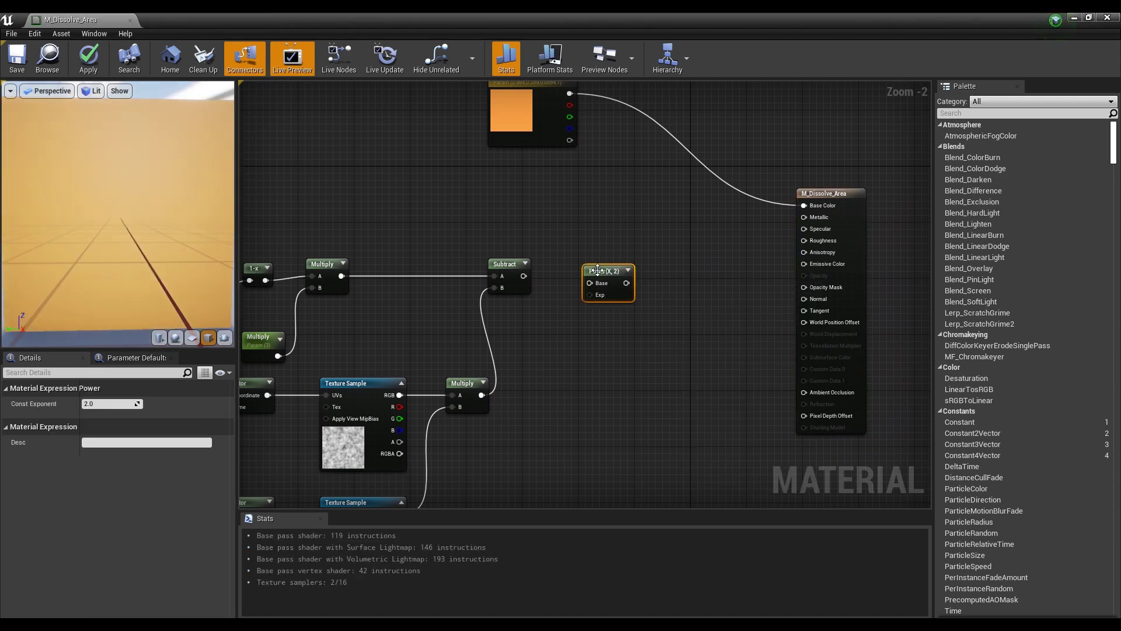
click(537, 348)
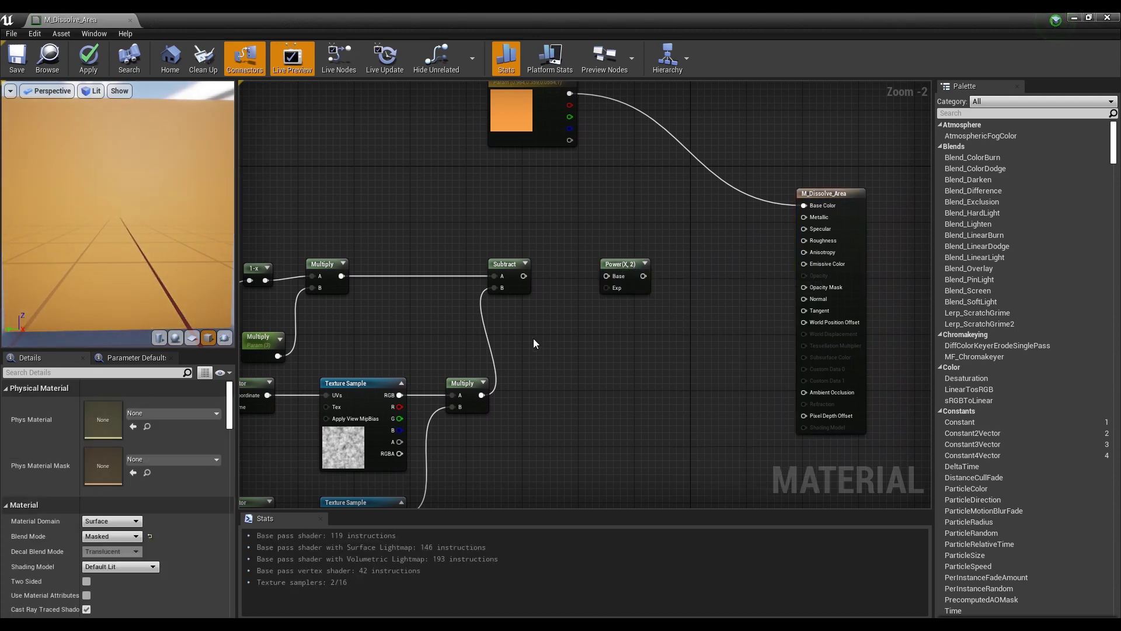
Step: Create a scalar parameter named 'Power' with a default value of 1
click(533, 338)
text(s)
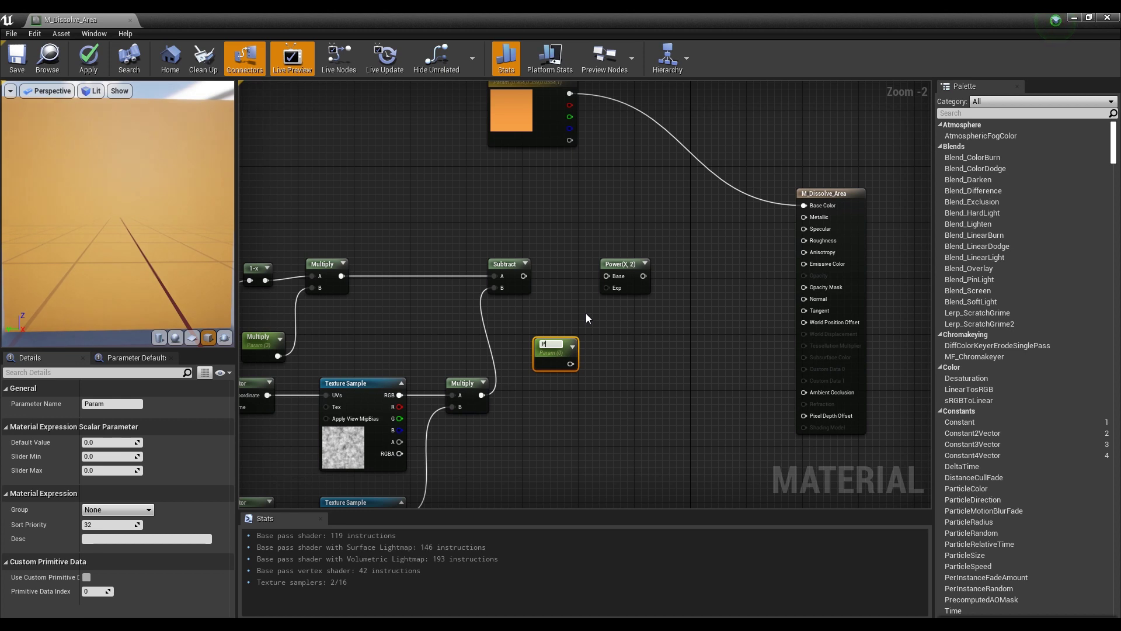
key(Return)
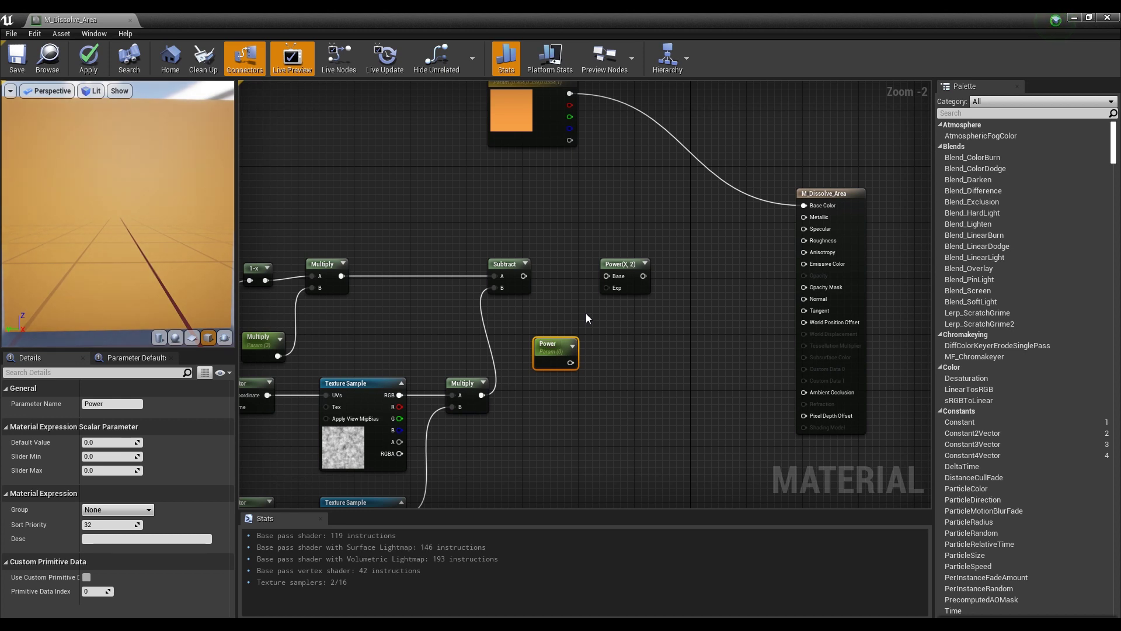
click(105, 445)
text(1)
key(Return)
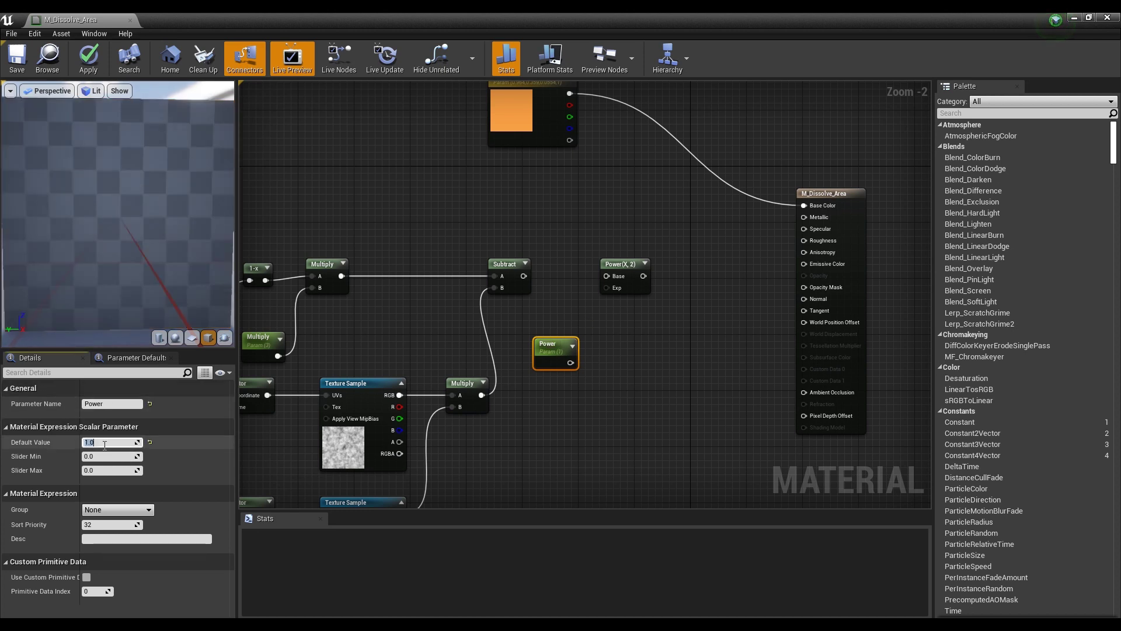
Step: Wire Subtract into the Power base and the Power parameter into the exponent
drag(617, 279, 616, 279)
drag(571, 363, 608, 288)
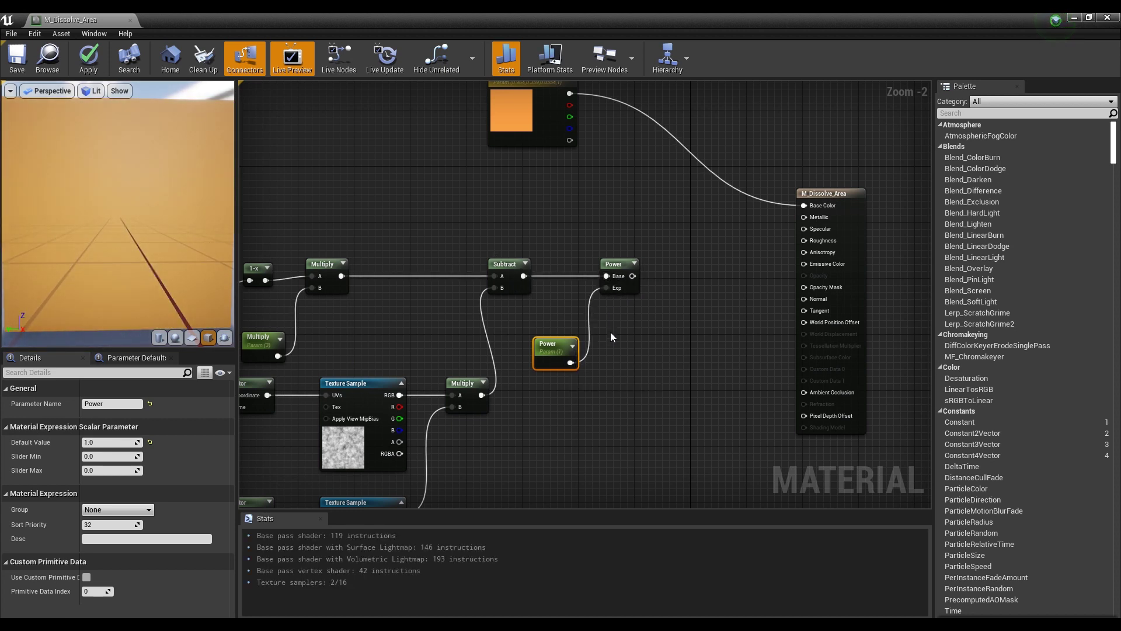
drag(654, 248, 523, 375)
drag(614, 269, 585, 264)
click(645, 271)
Step: Add a Clamp node fed by the Power output, moving the result node right
text(clamp)
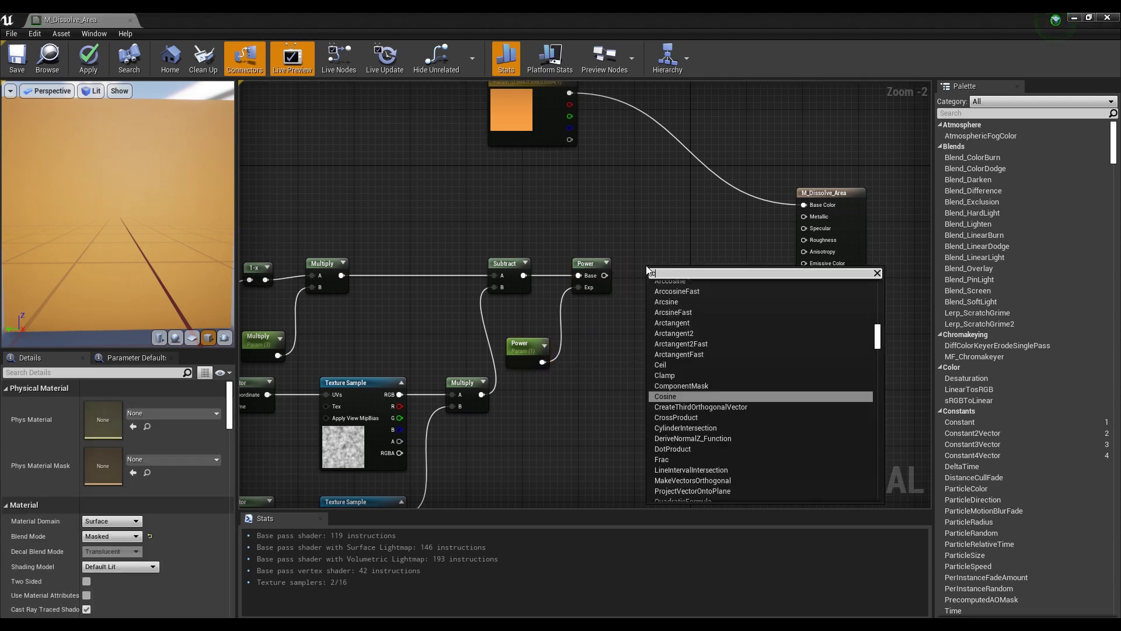
key(Return)
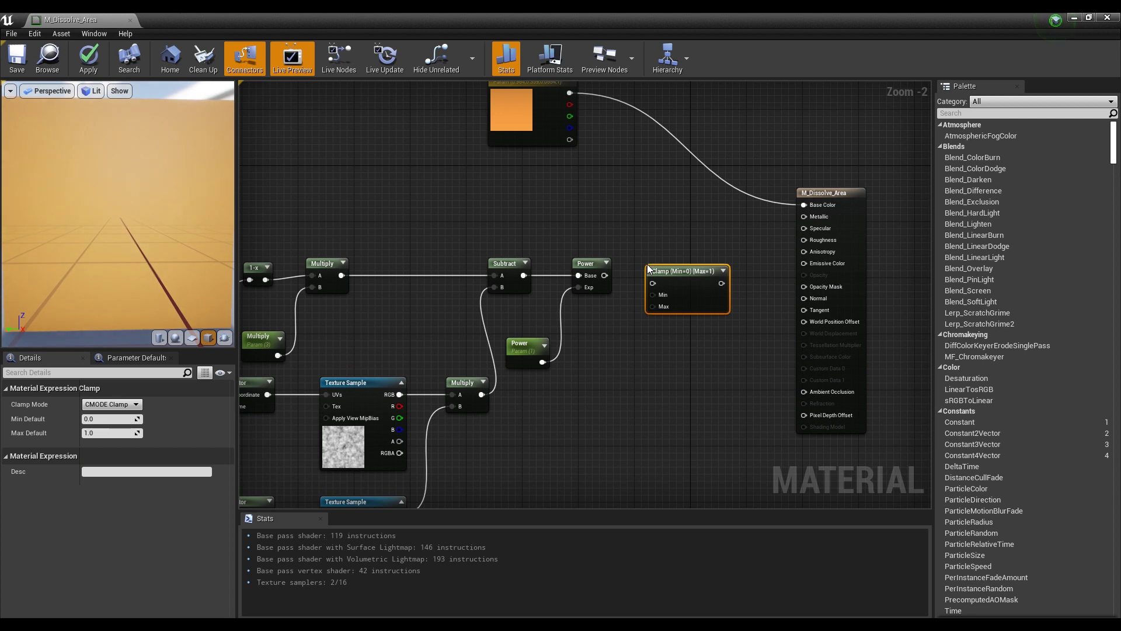
drag(605, 275, 657, 260)
click(715, 228)
right_drag(715, 228, 667, 256)
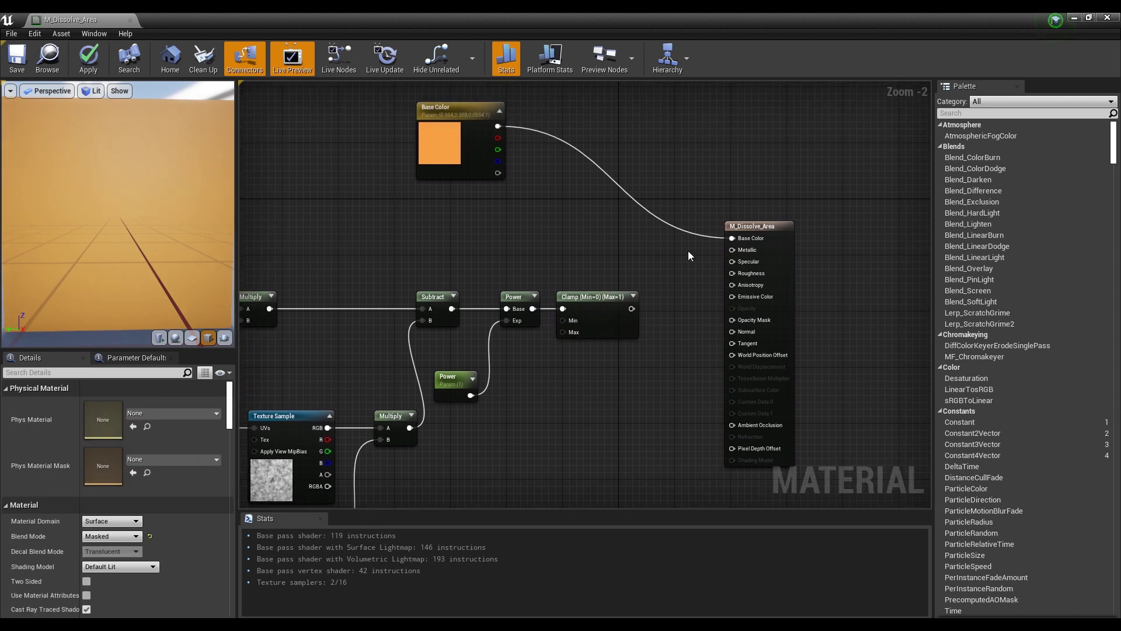
drag(762, 228, 870, 212)
right_drag(755, 290, 622, 279)
drag(731, 206, 784, 205)
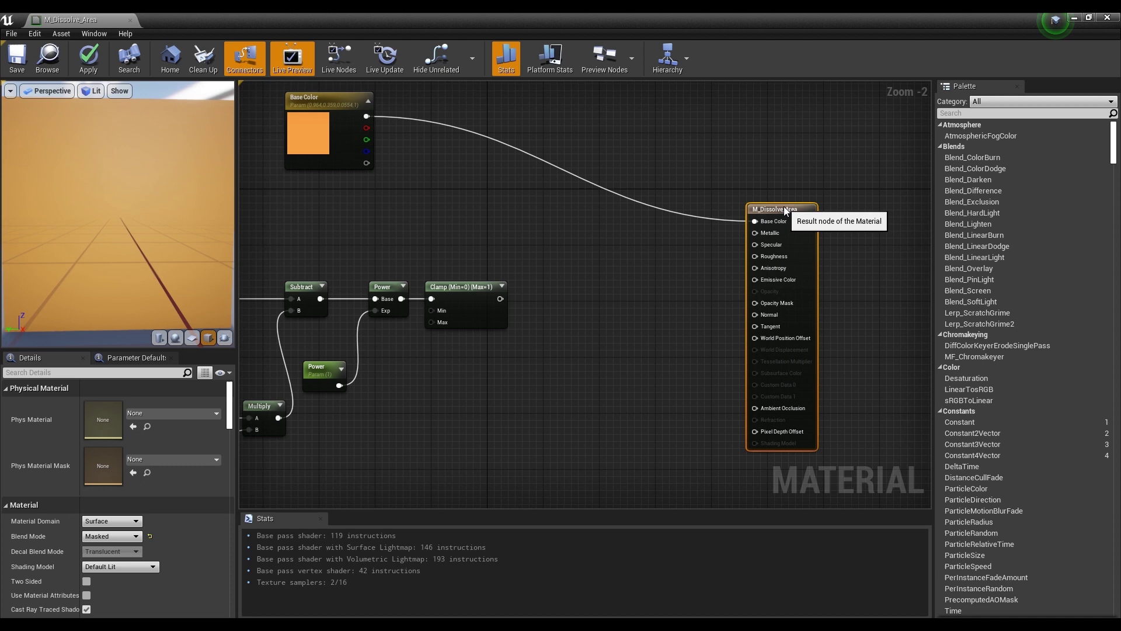
Step: Add a 3ColorBlend node and paste a second copy below it
right_click(592, 224)
text(3c)
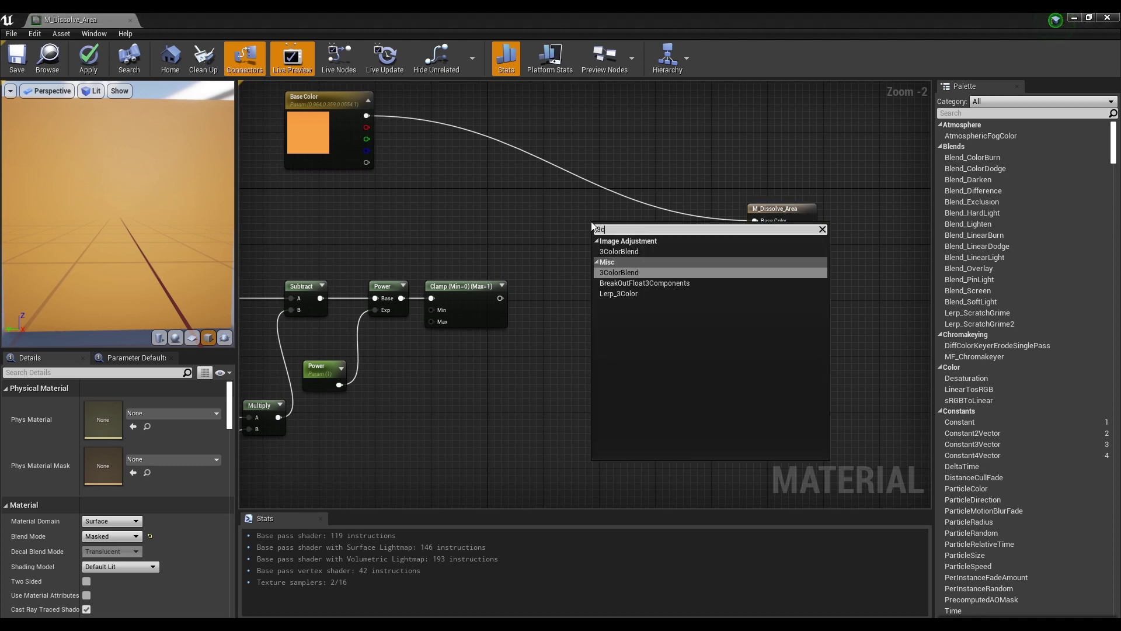
click(623, 272)
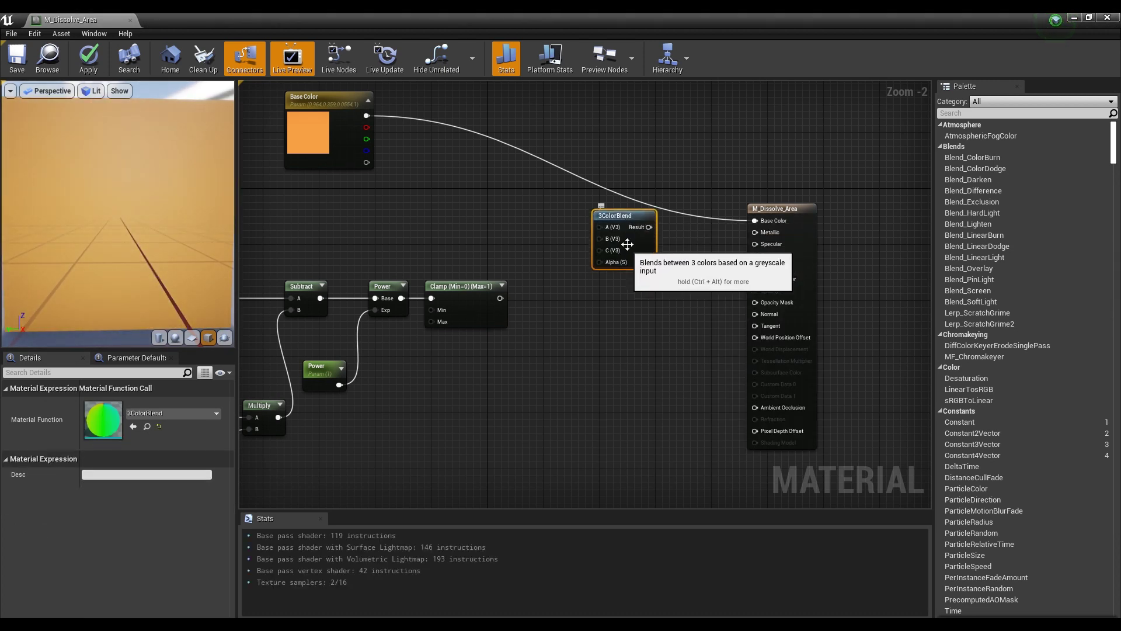
key(ctrl+v)
drag(620, 318, 623, 359)
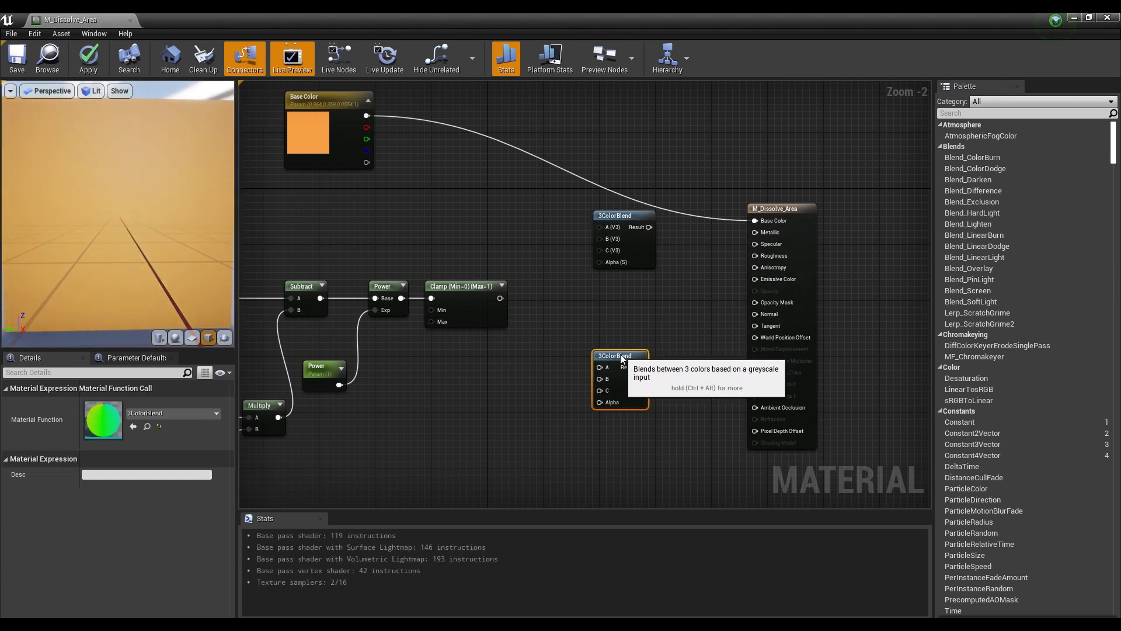
click(650, 308)
mouse_move(650, 308)
right_down()
mouse_move(654, 279)
mouse_move(666, 296)
right_up()
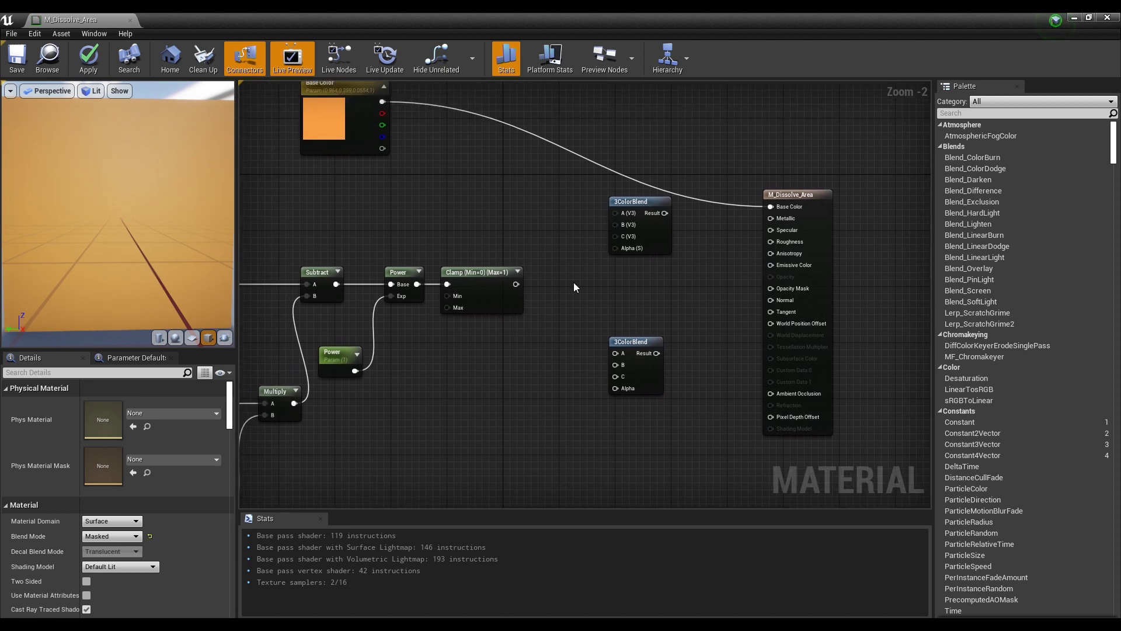
Step: Wire the Clamp into the blend Alpha, the upper blend into Emissive Color and the lower into Opacity Mask
drag(516, 284, 618, 388)
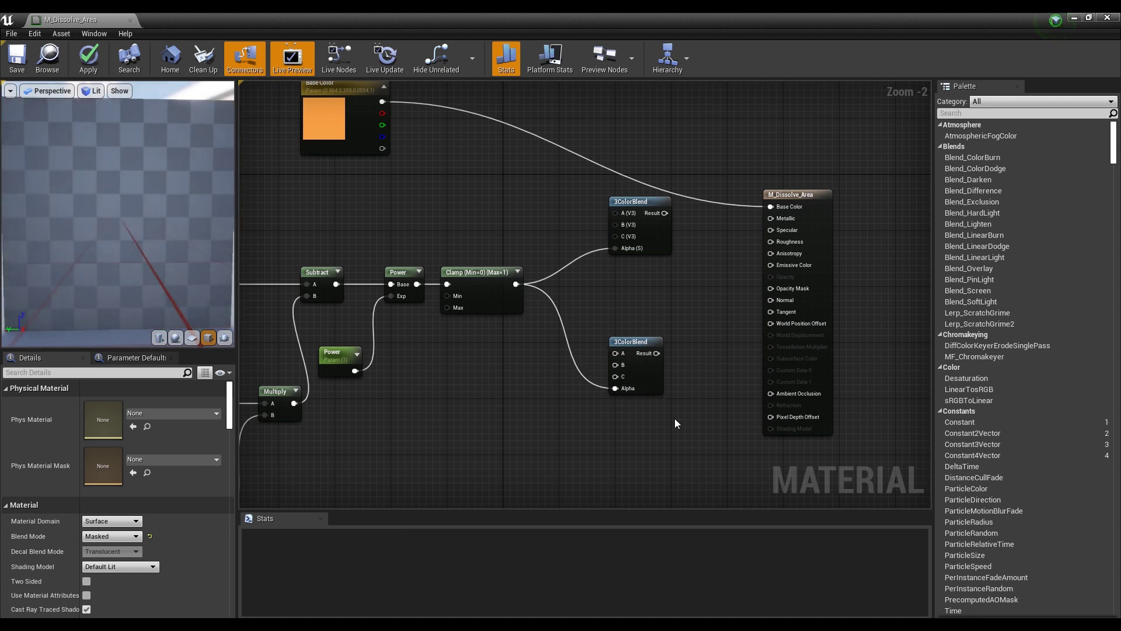
right_drag(681, 421, 689, 393)
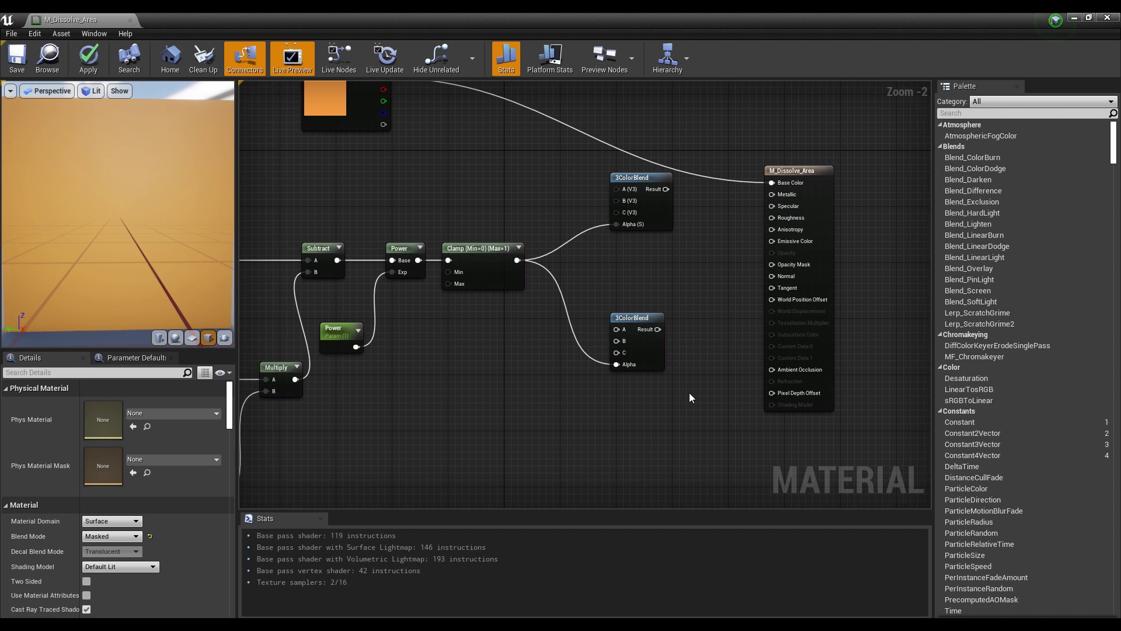
drag(638, 316, 639, 338)
right_drag(639, 338, 639, 246)
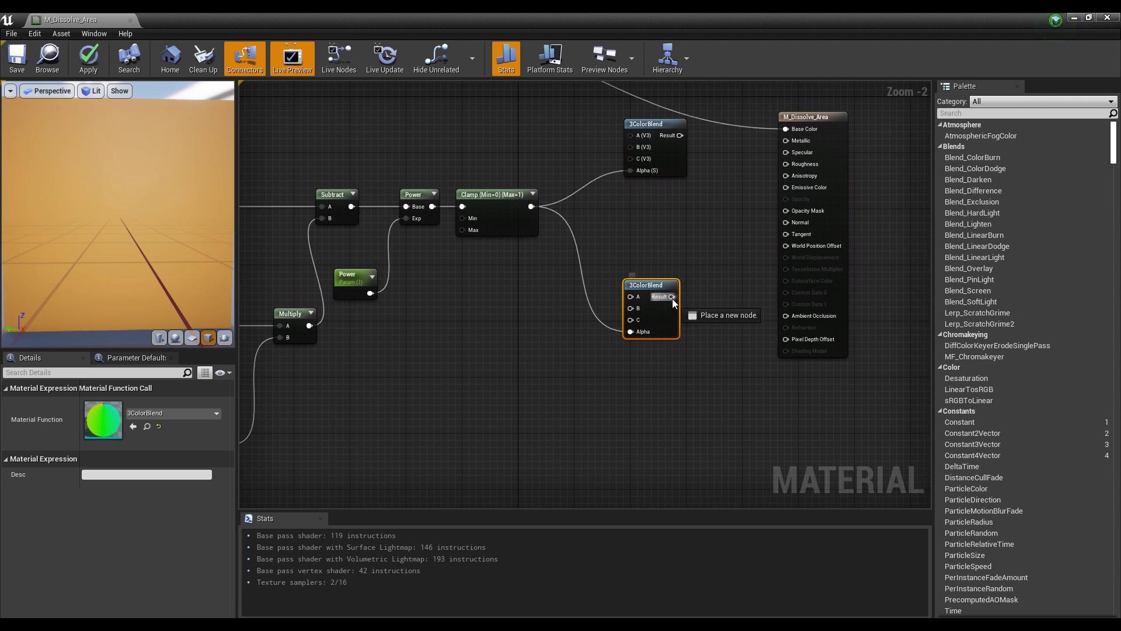
drag(790, 208, 791, 210)
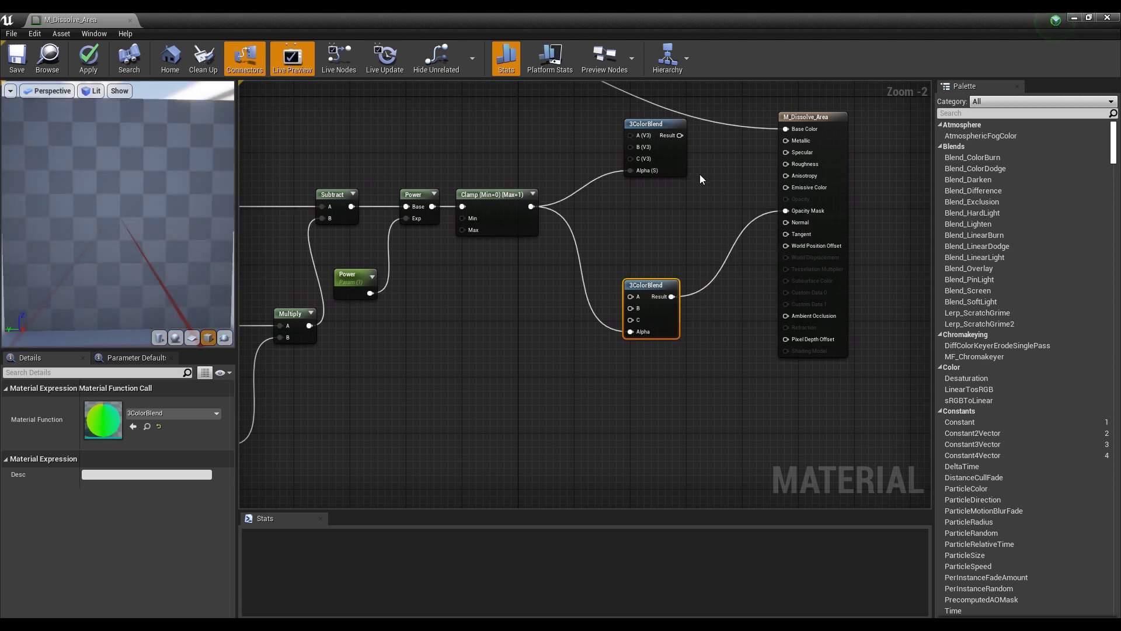
right_drag(680, 137, 672, 188)
drag(672, 186, 781, 239)
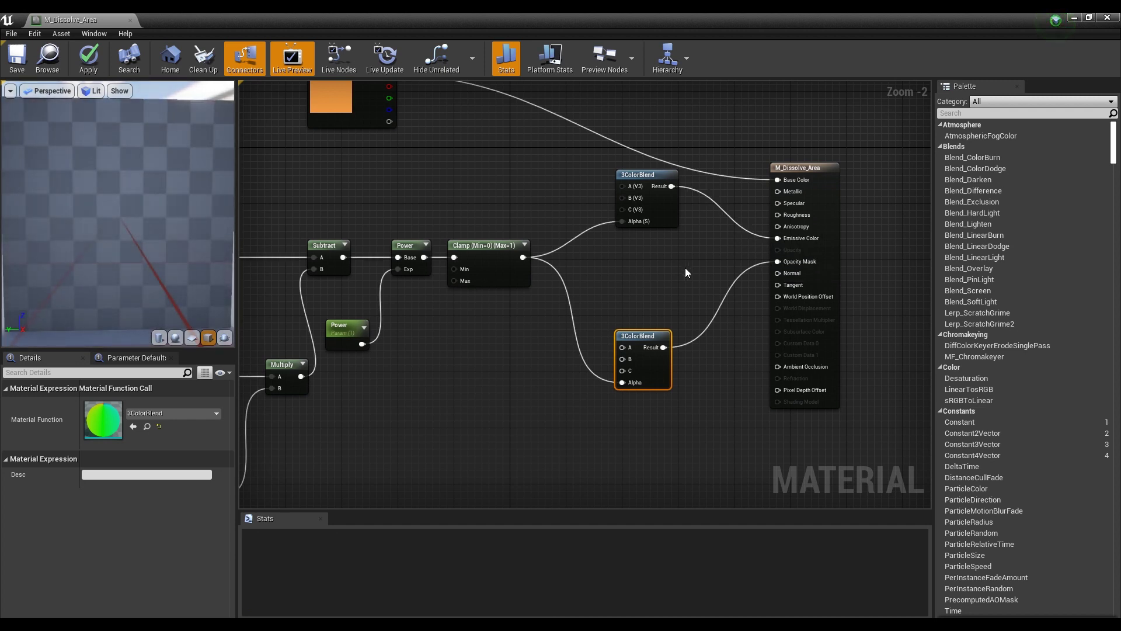
right_drag(684, 273, 679, 194)
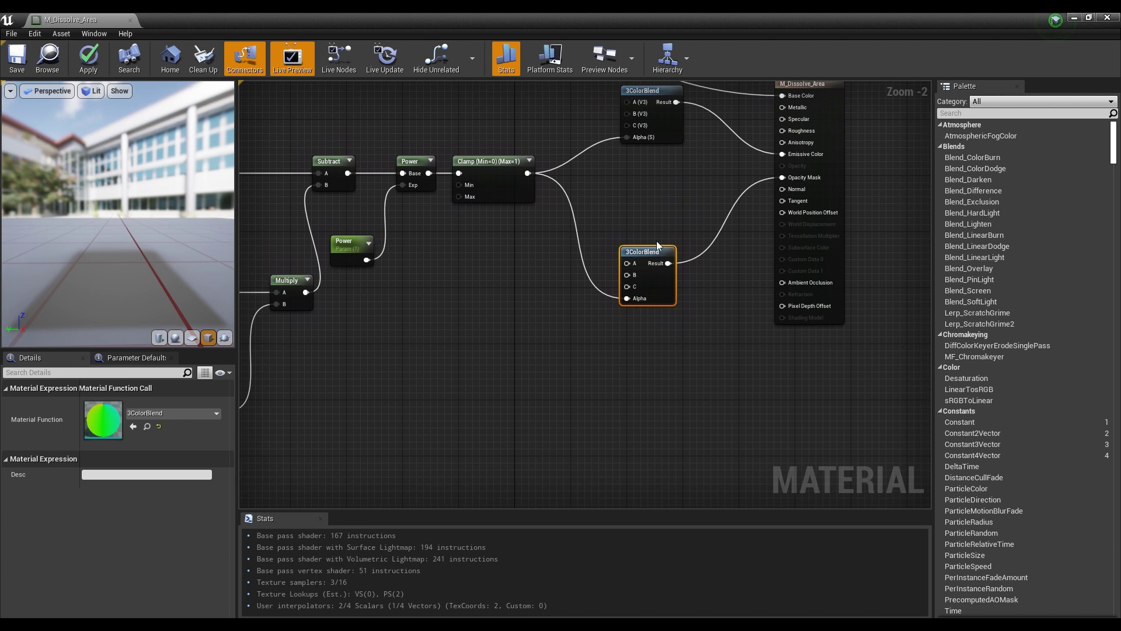
Step: Add two Constant nodes with values 0 and 1 beside the lower blend
drag(658, 254, 663, 287)
click(539, 353)
right_drag(539, 352, 611, 296)
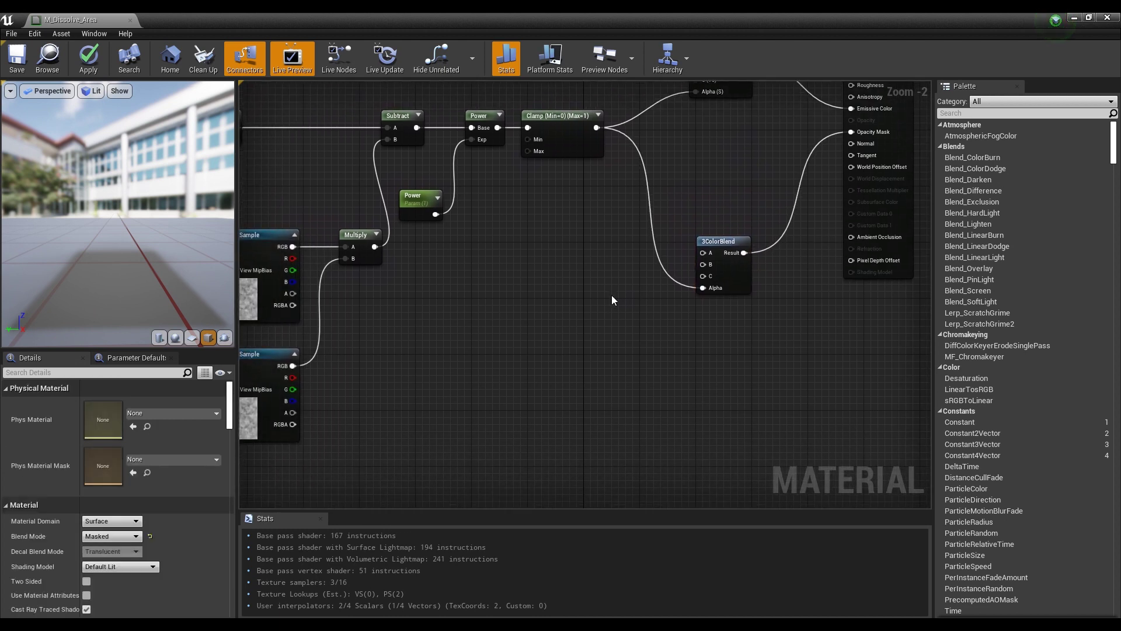
click(526, 222)
click(545, 286)
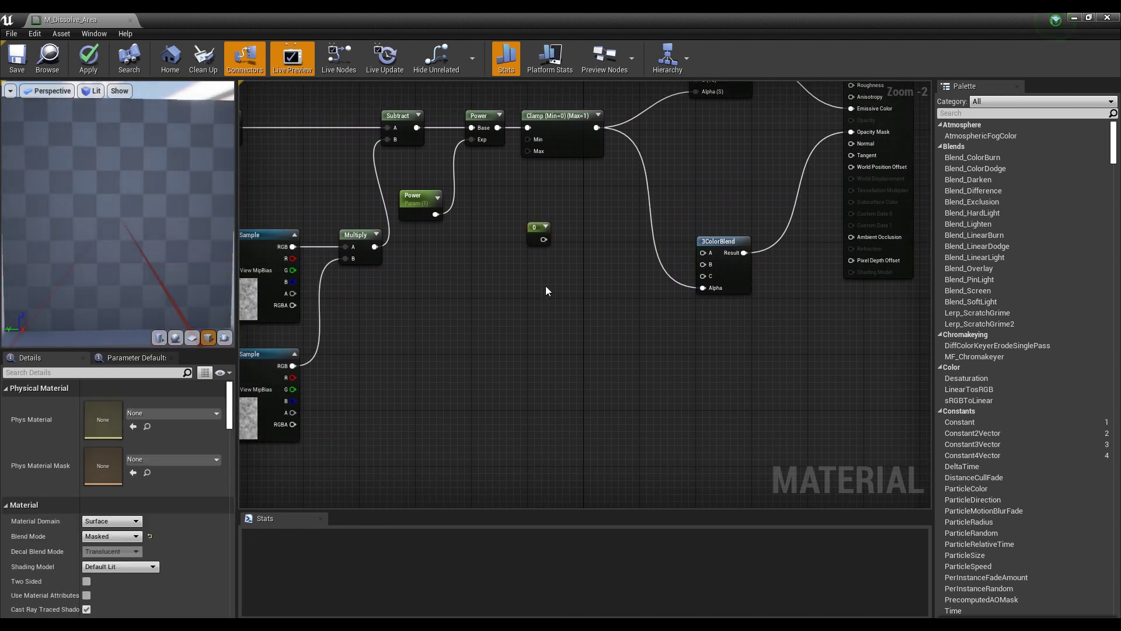
click(529, 262)
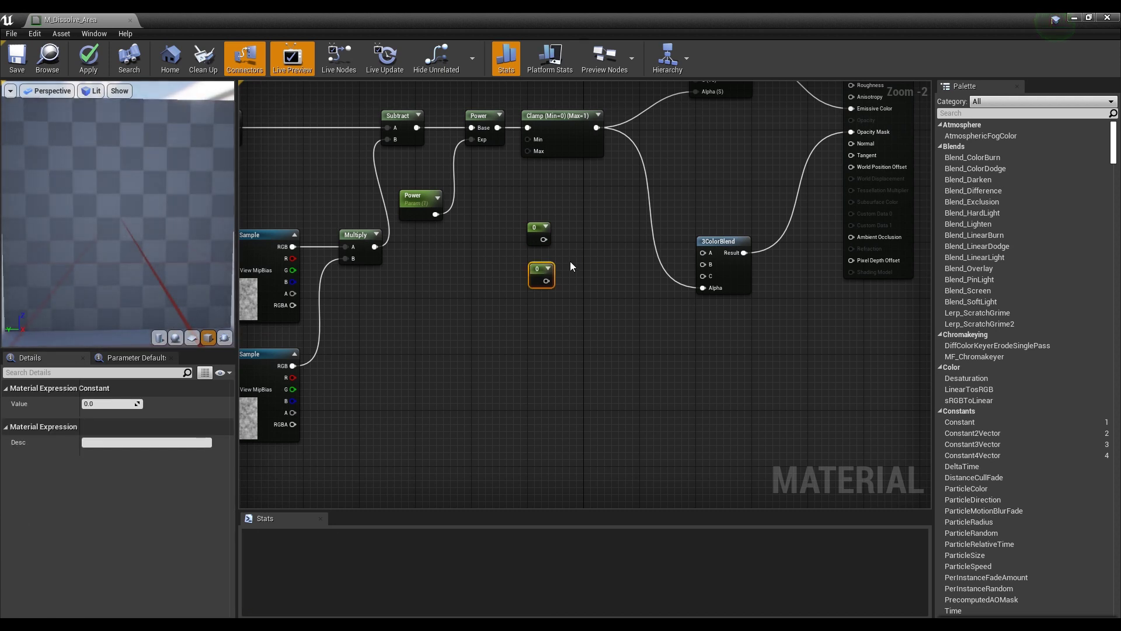
click(524, 277)
click(538, 275)
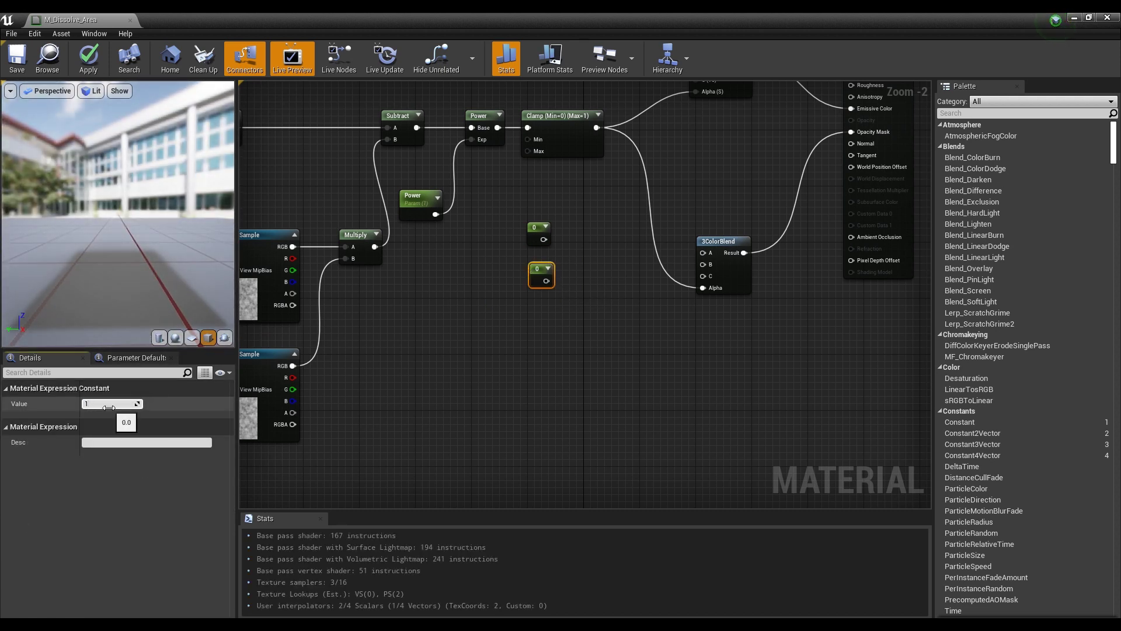
key(Return)
scroll(566, 274, up, 2)
Step: Connect constant 0 to the lower blend's A input and constant 1 to its B and C inputs
drag(581, 214, 474, 342)
drag(502, 246, 575, 252)
click(617, 233)
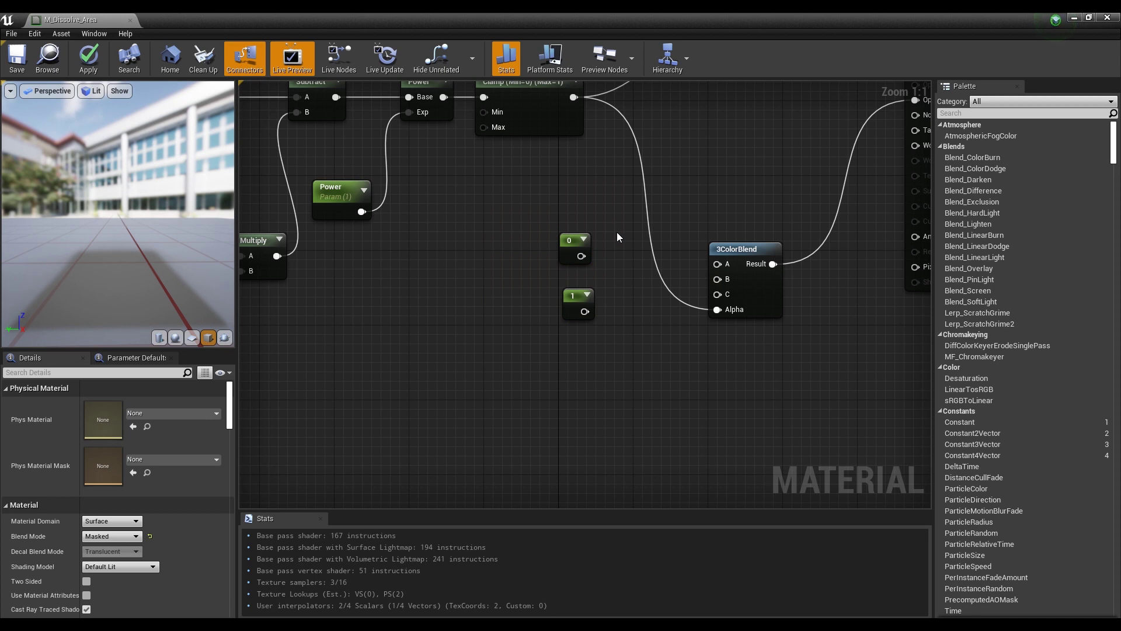
right_drag(616, 232, 593, 212)
drag(556, 236, 694, 245)
drag(560, 292, 692, 260)
drag(560, 292, 692, 275)
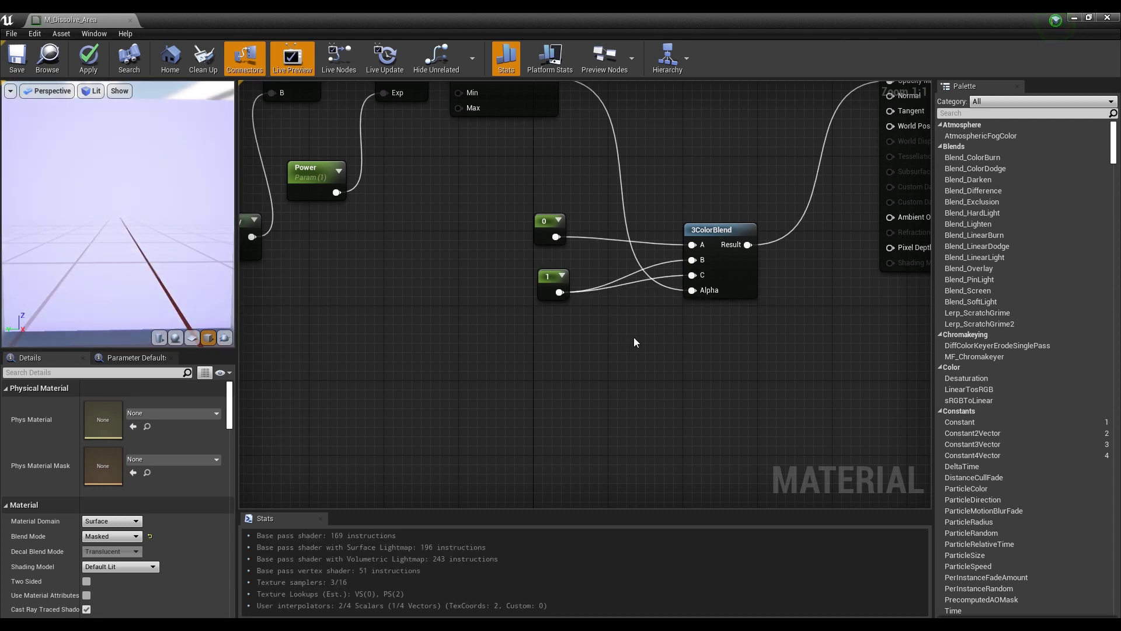
Step: Orbit the preview cube and move the Base Color node up and right
drag(117, 222, 187, 234)
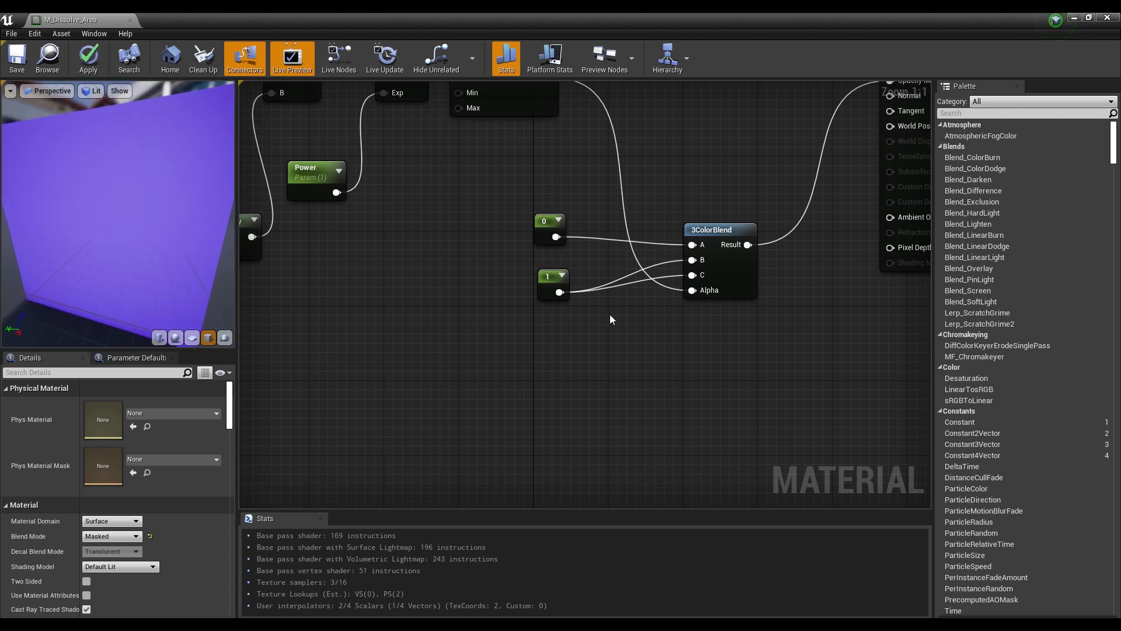
scroll(611, 319, down, 3)
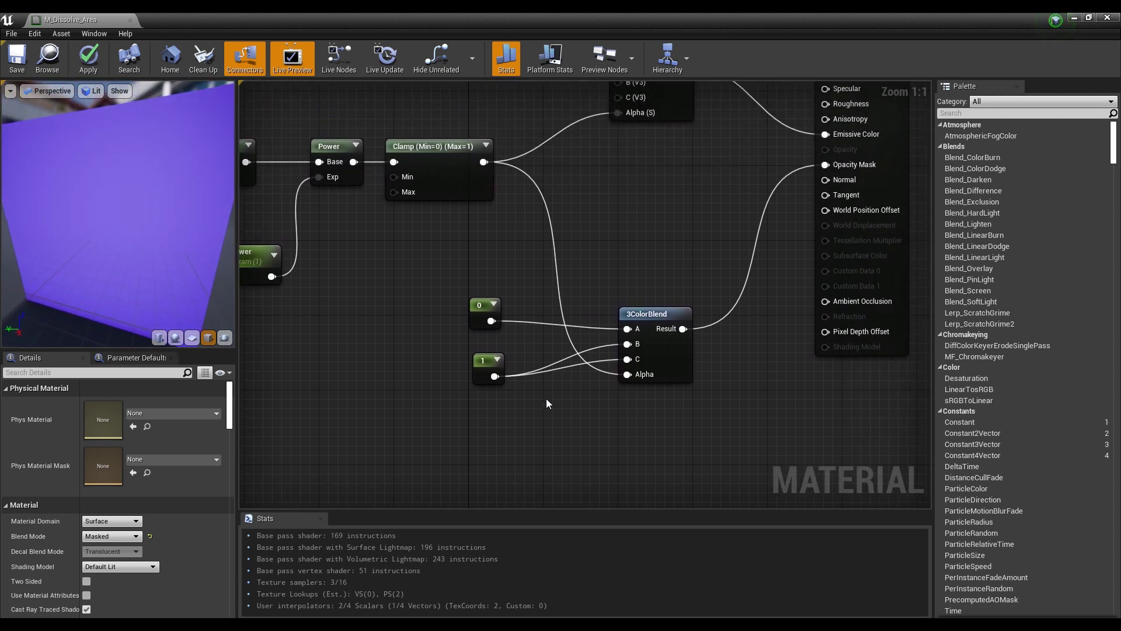
right_drag(594, 249, 629, 415)
drag(398, 204, 573, 110)
Step: Add a Constant3Vector and set its colour to R 80, G 30, B 0
click(542, 190)
scroll(543, 245, up, 2)
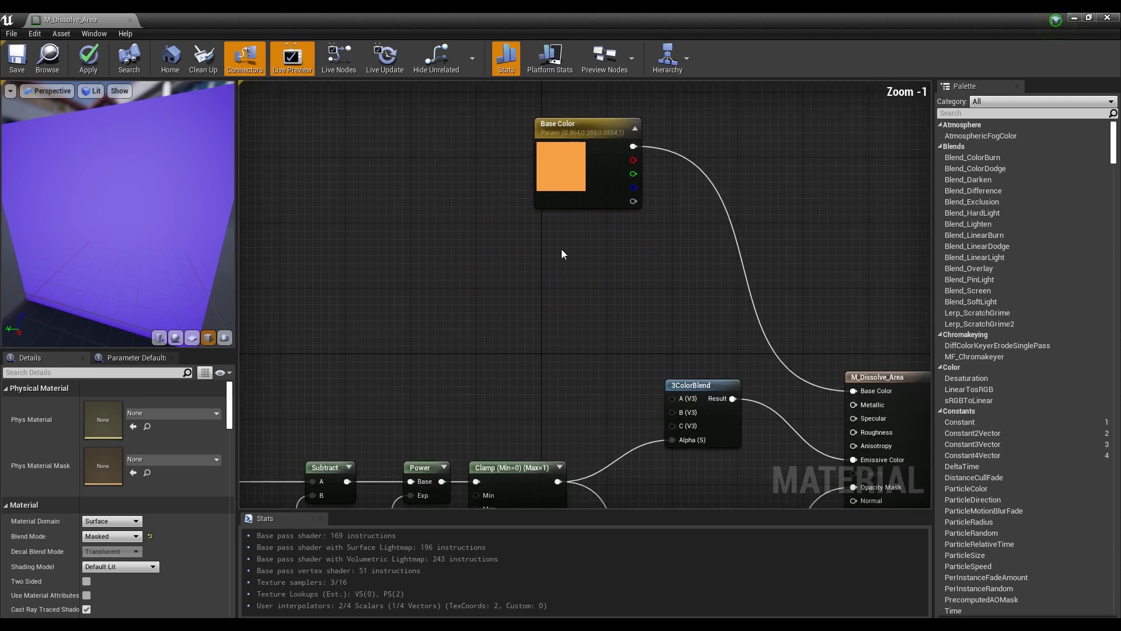
click(551, 233)
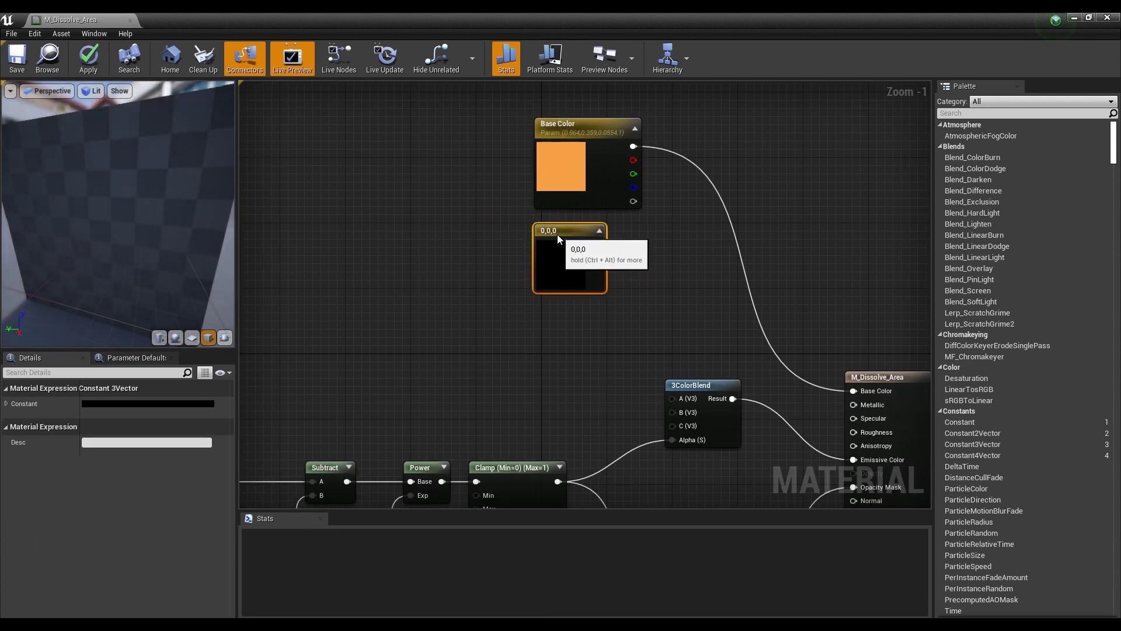
double_click(558, 240)
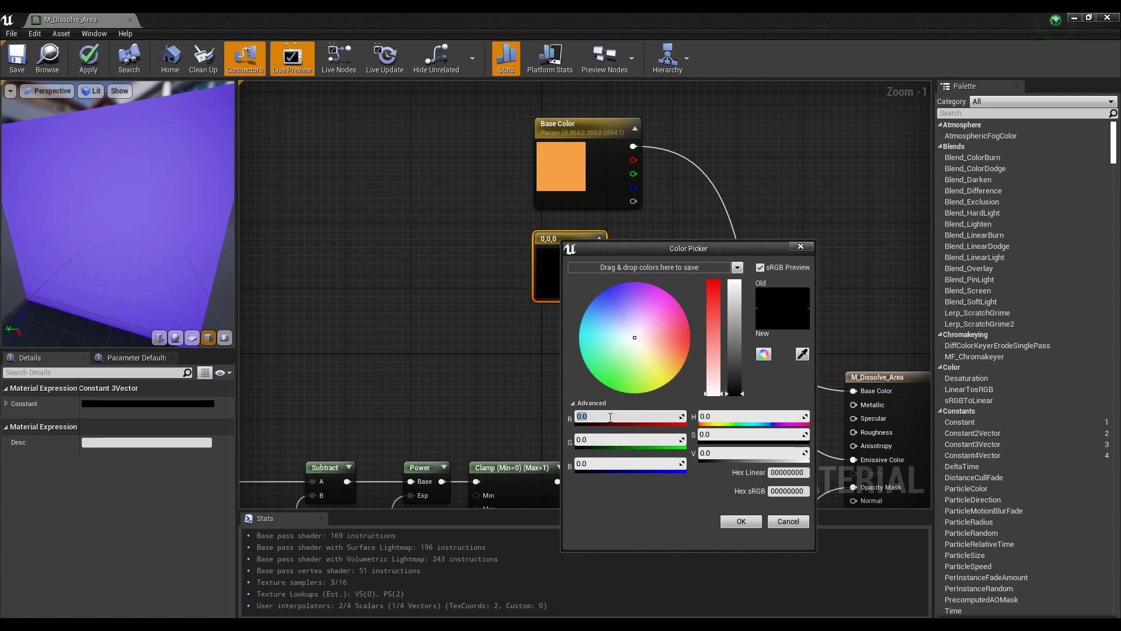
click(610, 417)
text(80)
key(Tab)
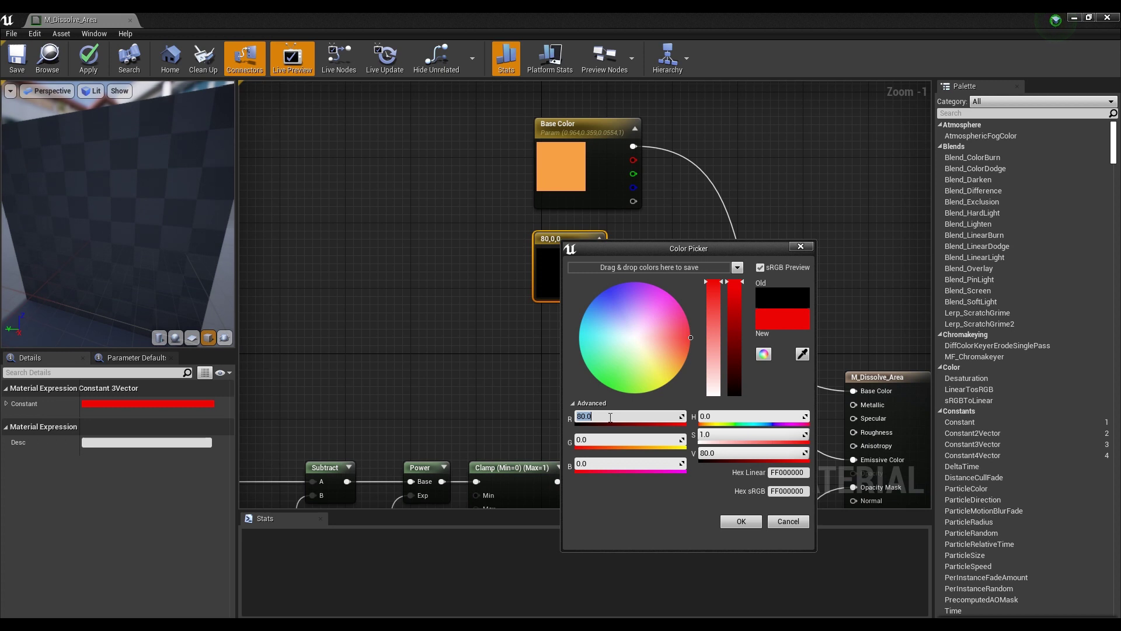
text(30)
key(Return)
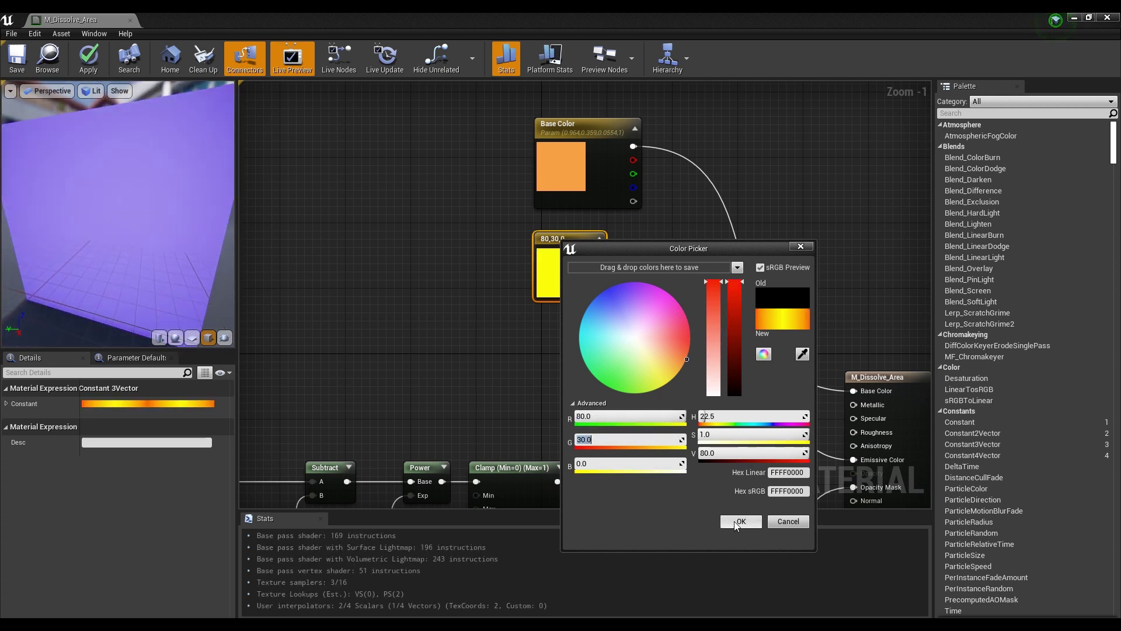
click(731, 523)
Step: Copy and paste a new 0 constant above the upper 3ColorBlend node
right_drag(567, 352, 583, 265)
click(553, 268)
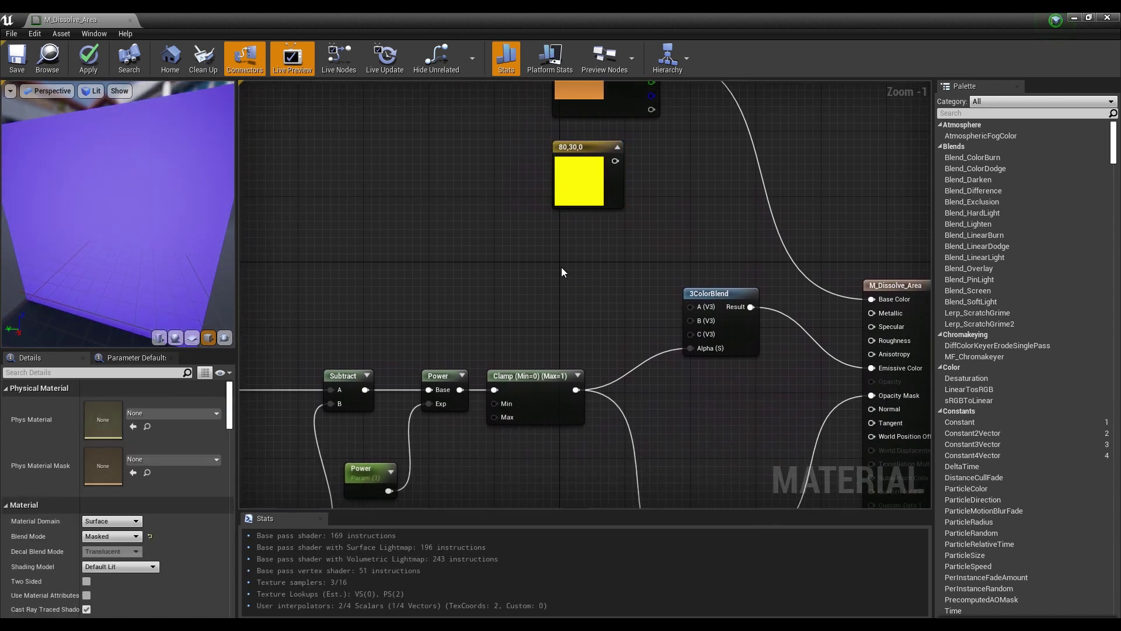
right_drag(554, 274, 576, 208)
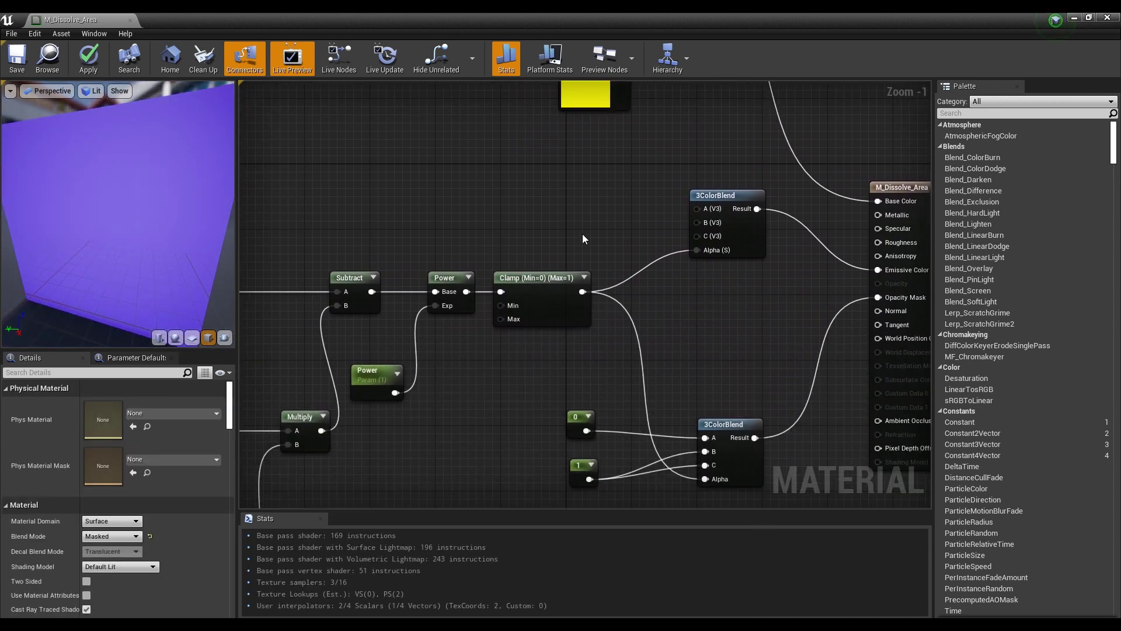
click(578, 419)
key(ctrl+c)
click(557, 233)
key(ctrl+v)
drag(562, 216, 566, 180)
right_drag(566, 180, 559, 295)
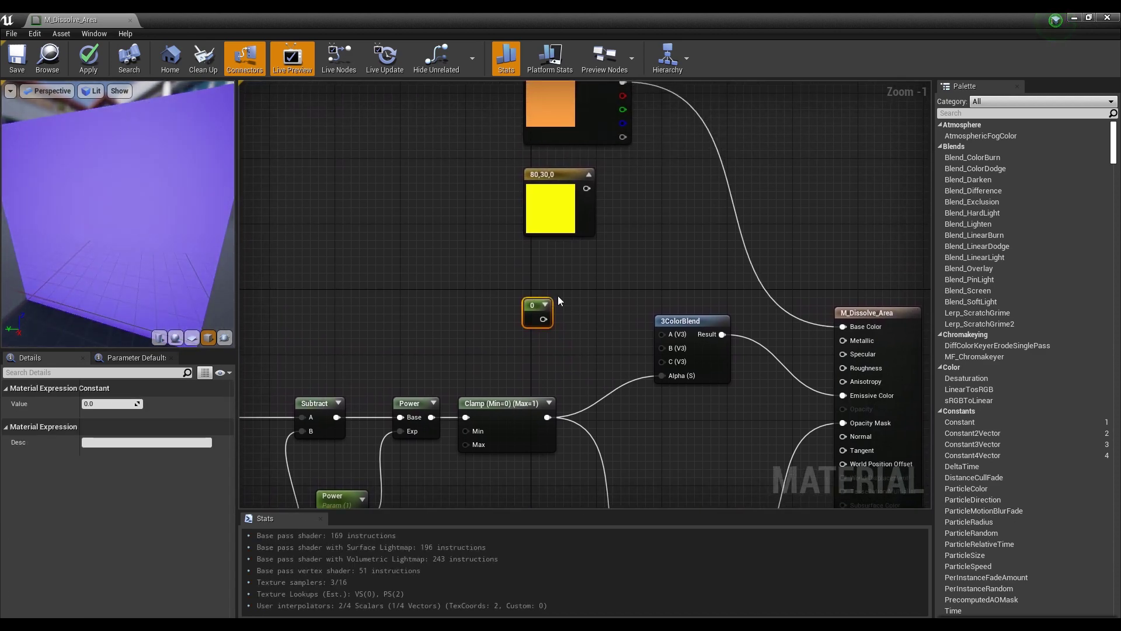
Step: Wire the 0 constant into inputs B and C and the 80,30,0 colour into input A
drag(663, 346, 662, 348)
drag(544, 319, 664, 362)
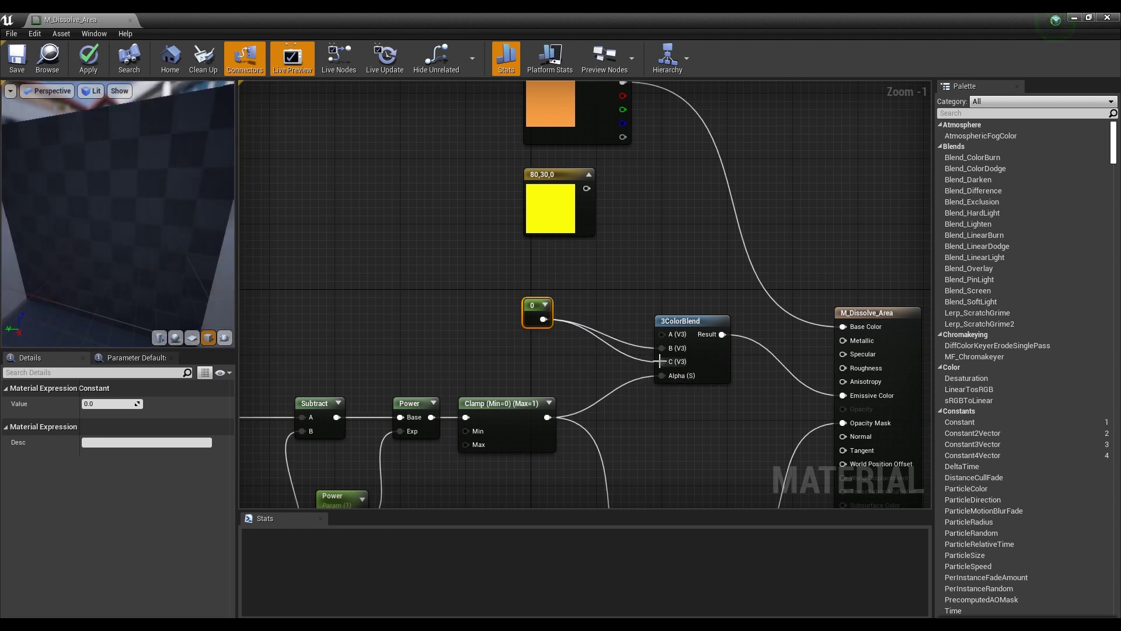
drag(532, 305, 534, 348)
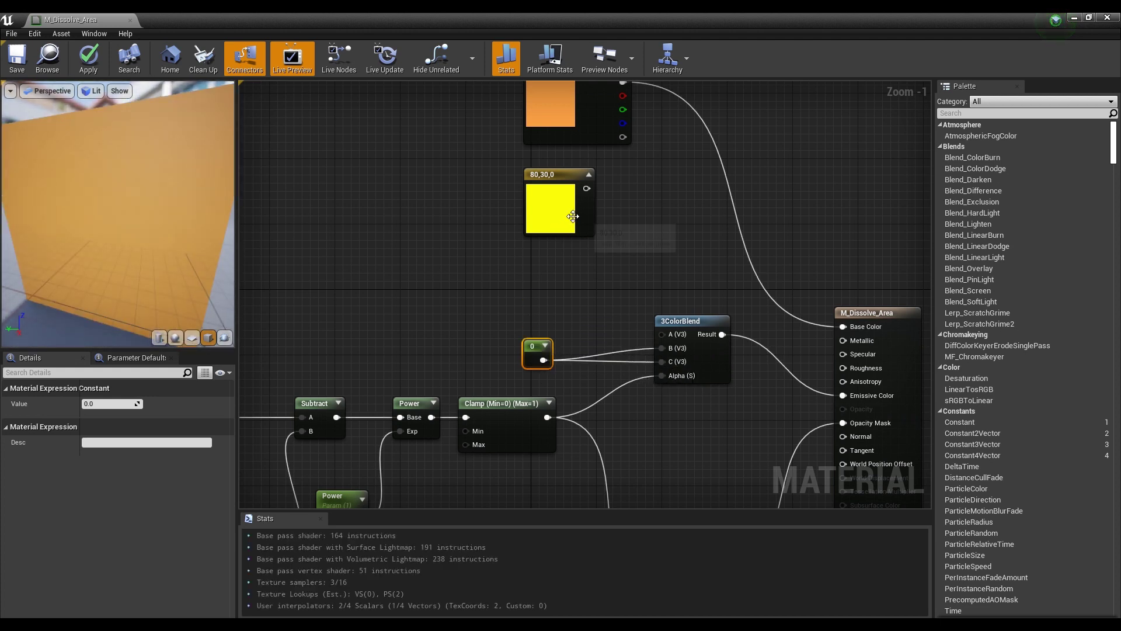
drag(573, 216, 642, 299)
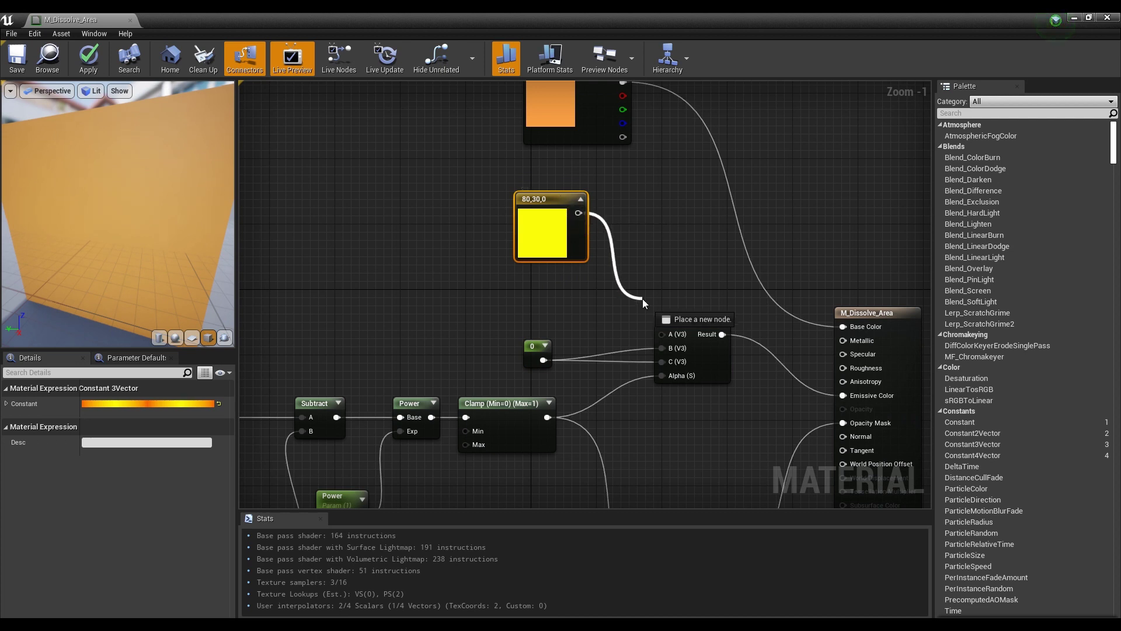
drag(668, 339, 667, 331)
scroll(628, 358, down, 2)
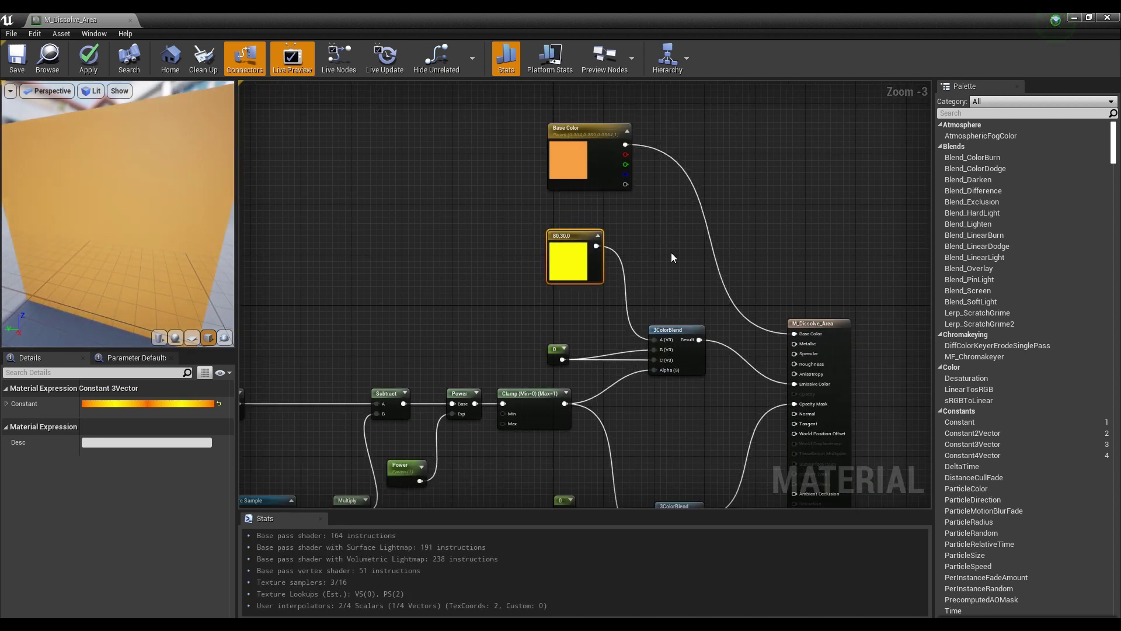
Step: Set the Base Color parameter's default value to black (0,0,0) and save M_Dissolve_Area
click(672, 253)
right_drag(670, 252, 719, 257)
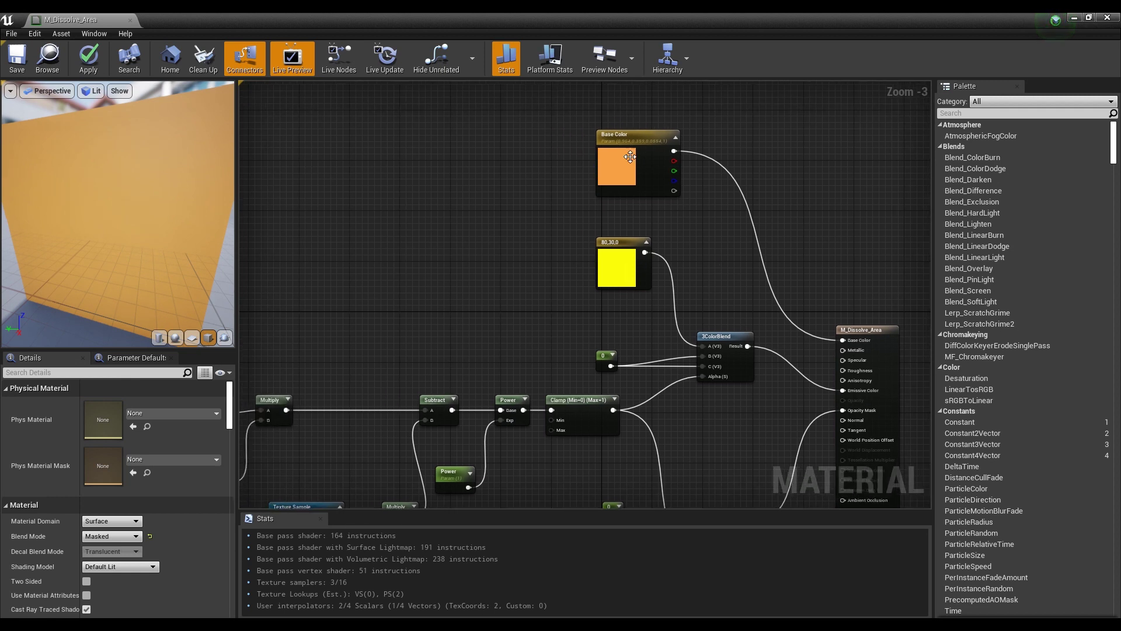
click(627, 159)
click(198, 442)
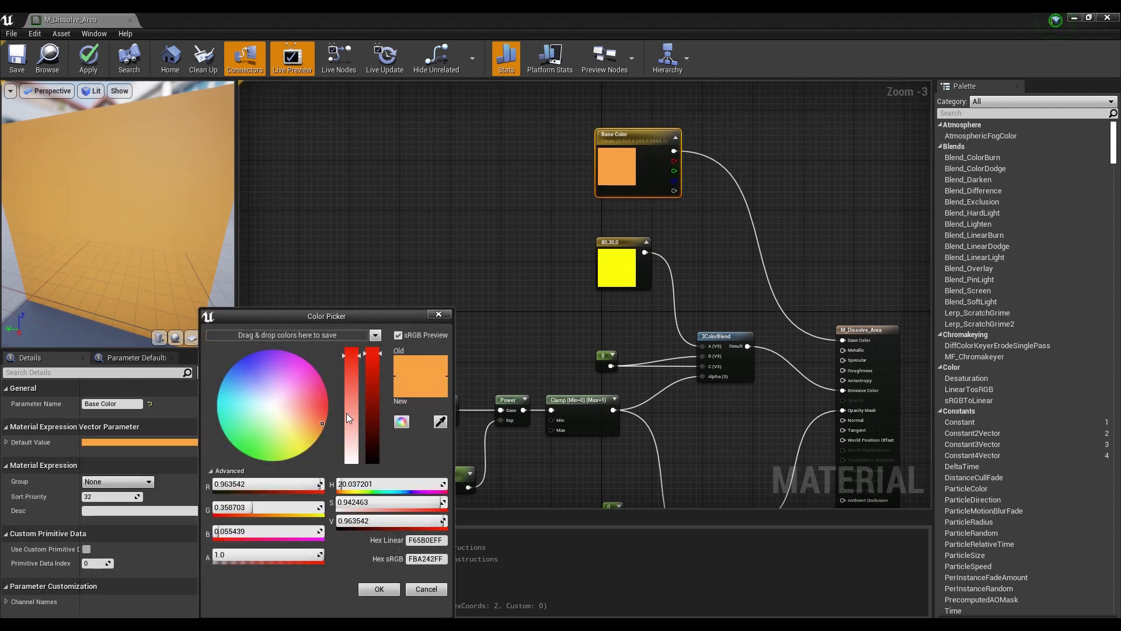
drag(383, 359, 391, 469)
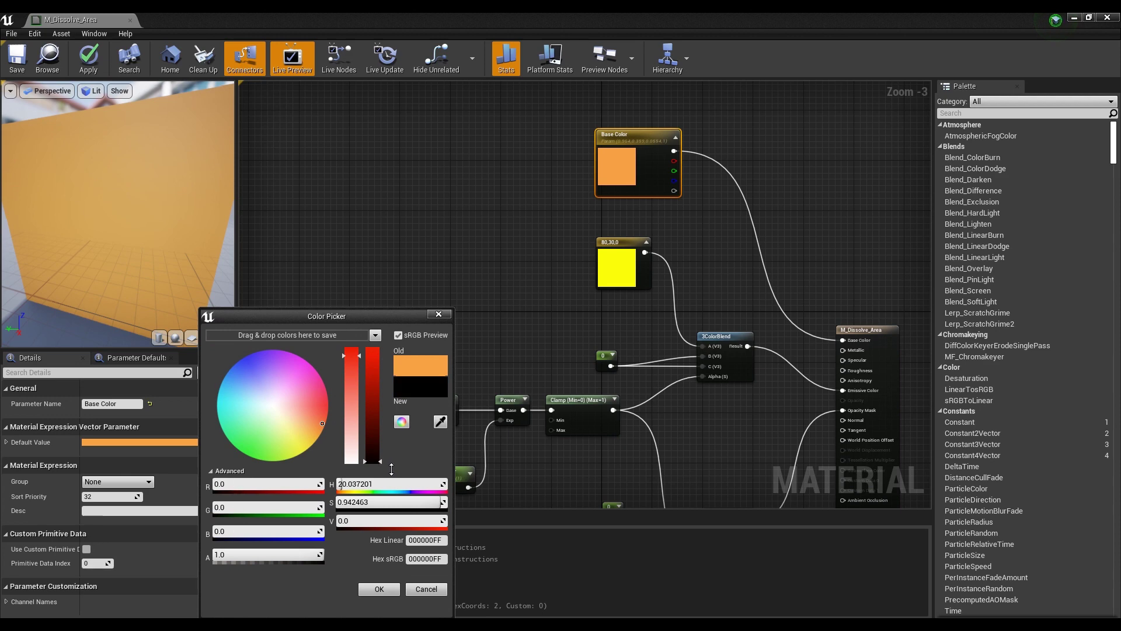
click(379, 589)
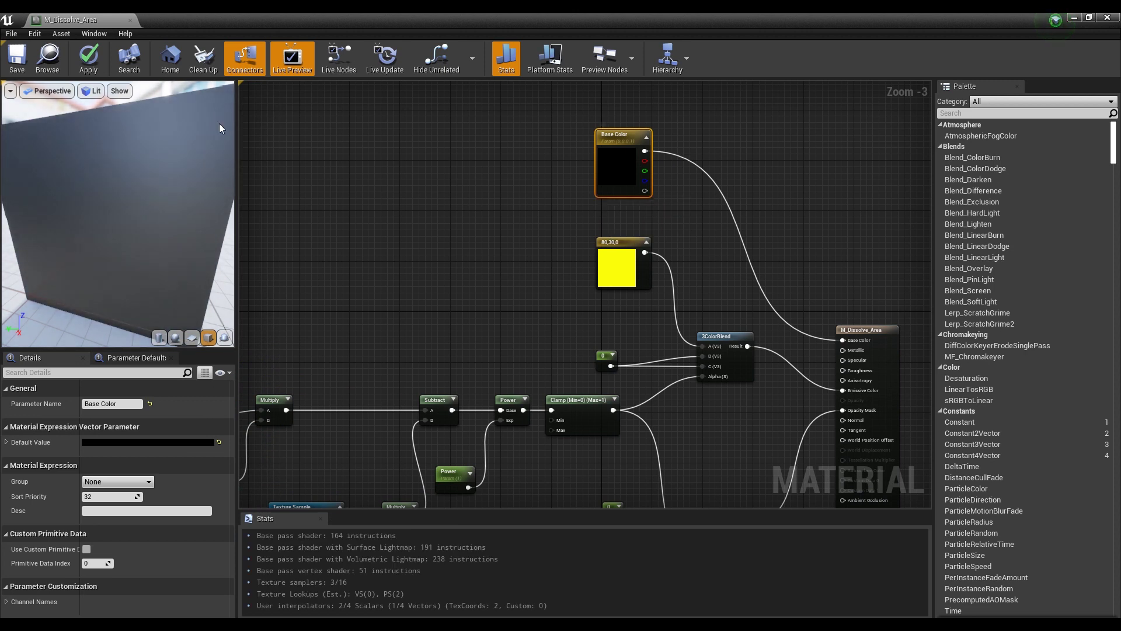
click(18, 59)
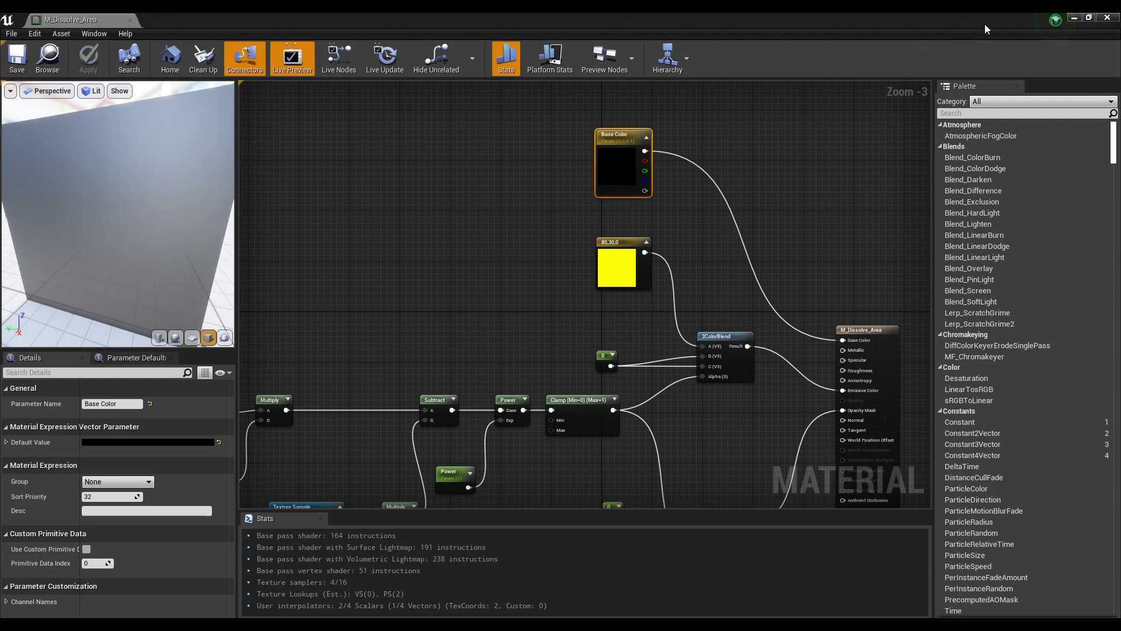
Step: Close the material editor and move the cube to the black wall's edge
click(1106, 17)
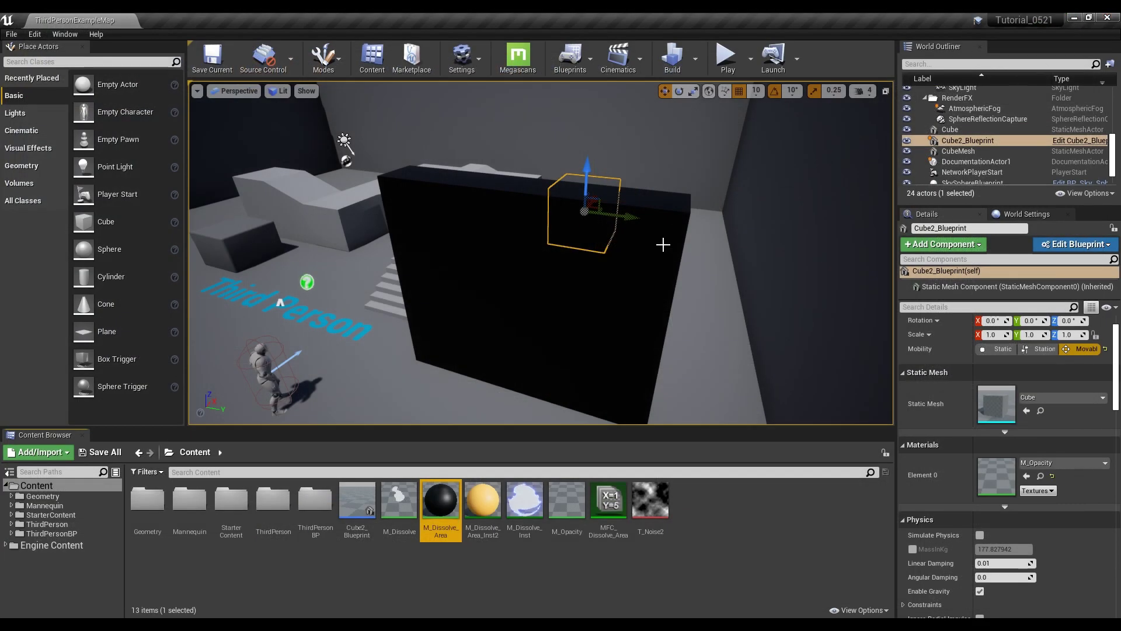
drag(630, 220, 653, 237)
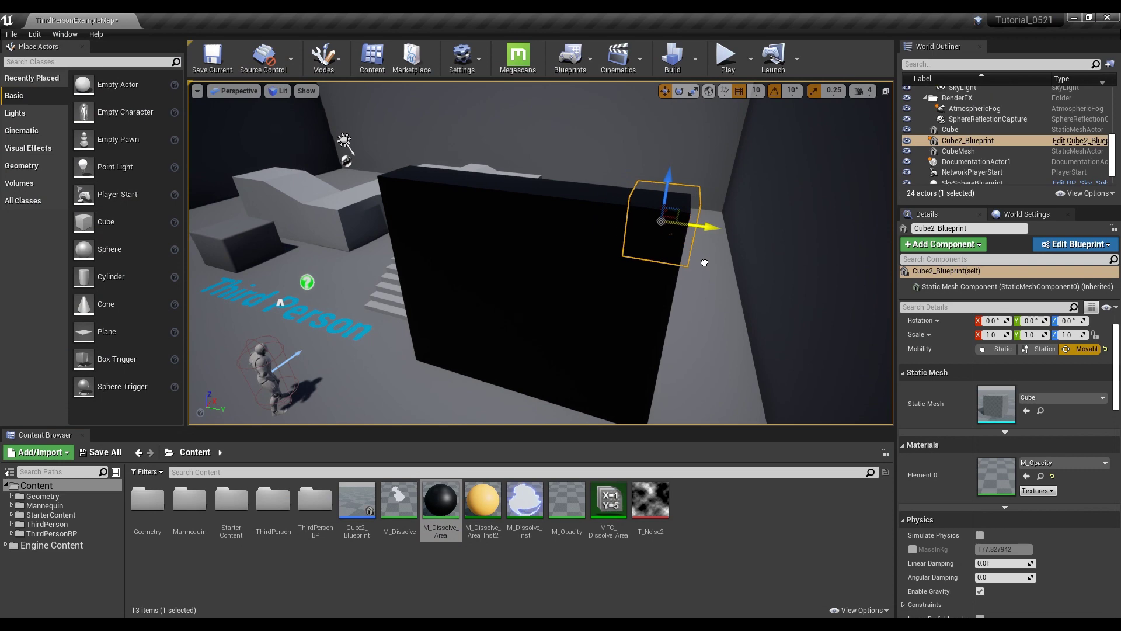
right_drag(540, 251, 584, 250)
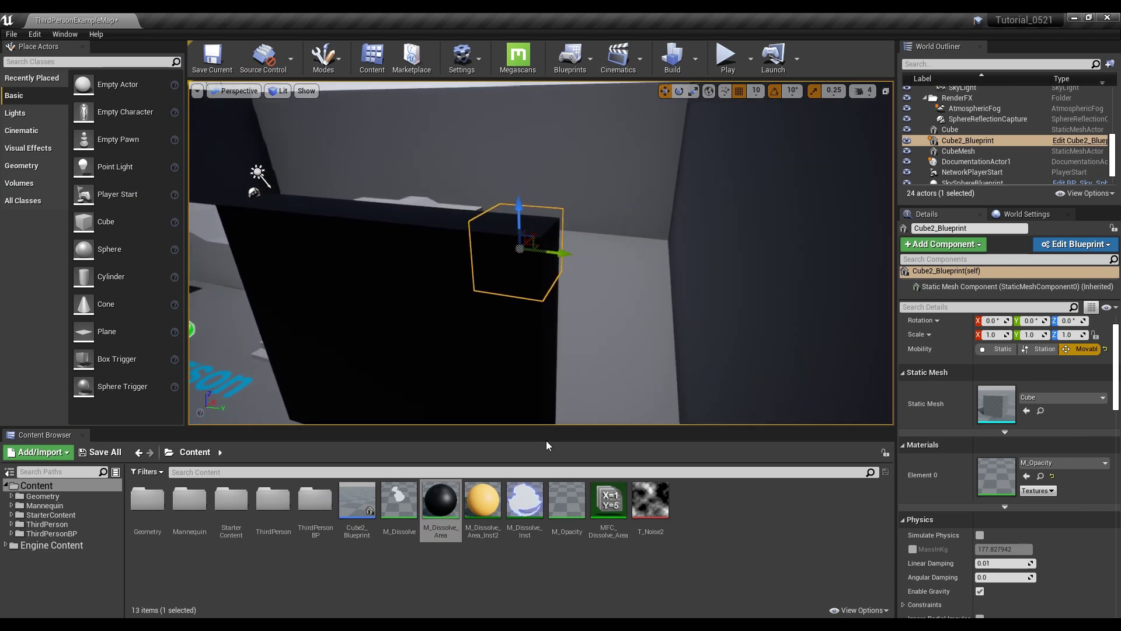
Step: Open M_Dissolve_Area_Inst2 as a floating window and enable its Bounds Scale override
double_click(488, 510)
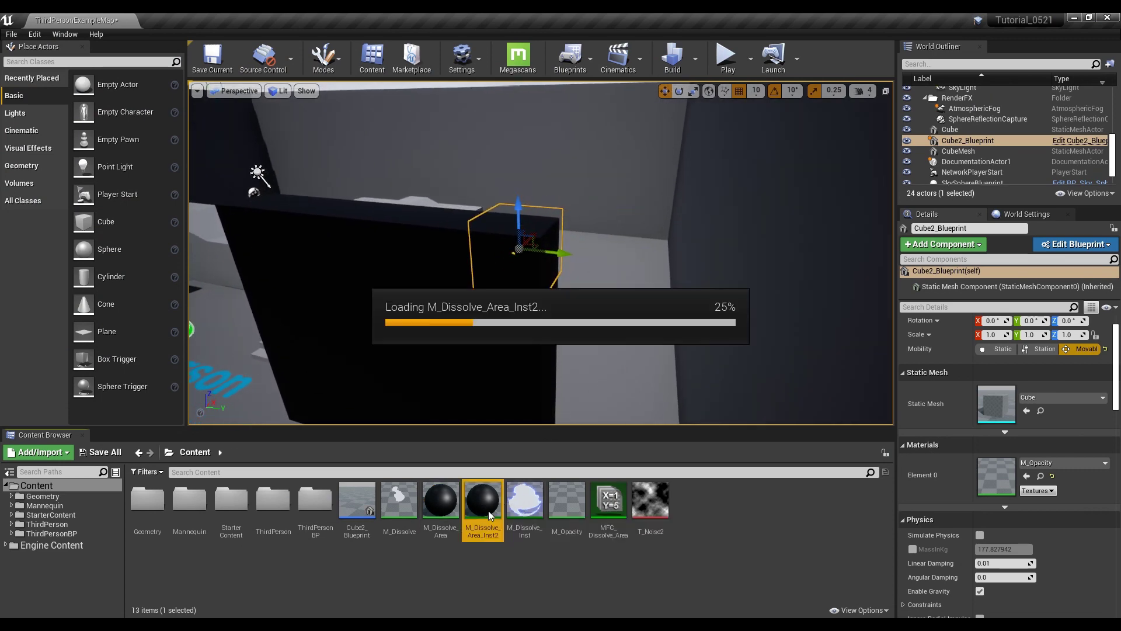
click(1089, 20)
drag(517, 129, 329, 236)
click(268, 360)
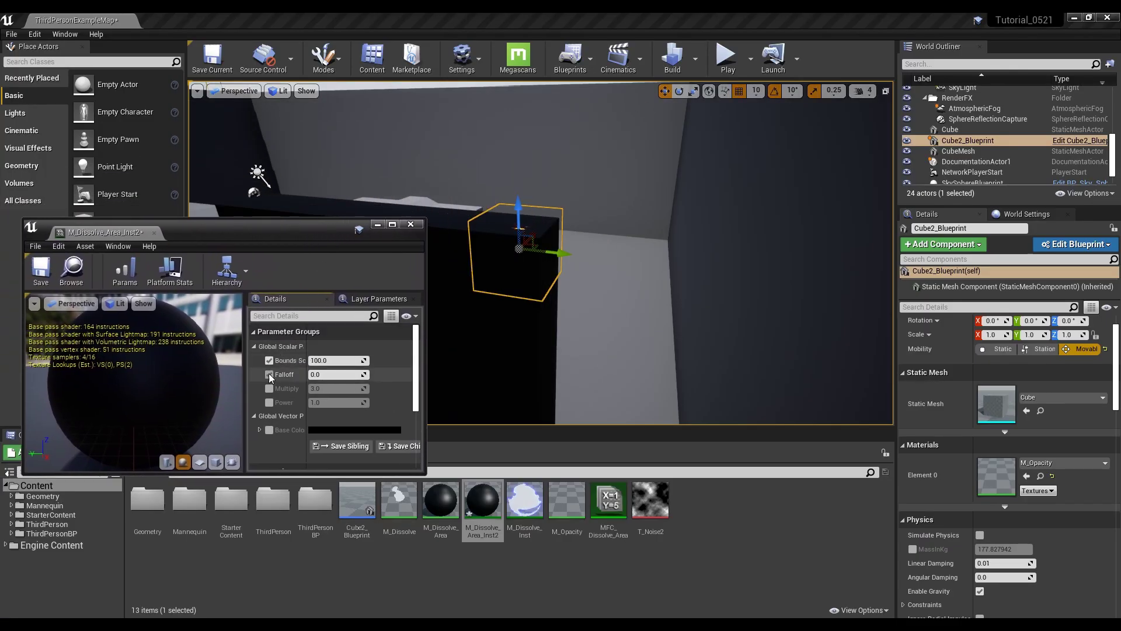
Step: Enable Multiply and Power overrides, tune Bounds Scale, Multiply and Power (~2.25), and save the instance
click(270, 388)
click(269, 402)
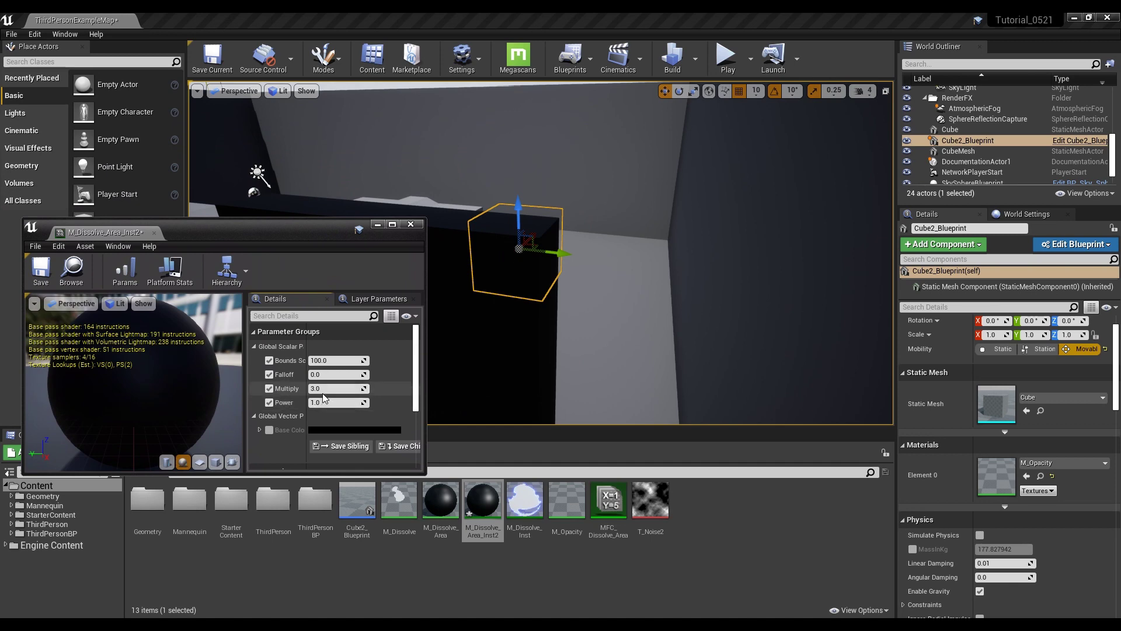
drag(335, 388, 297, 388)
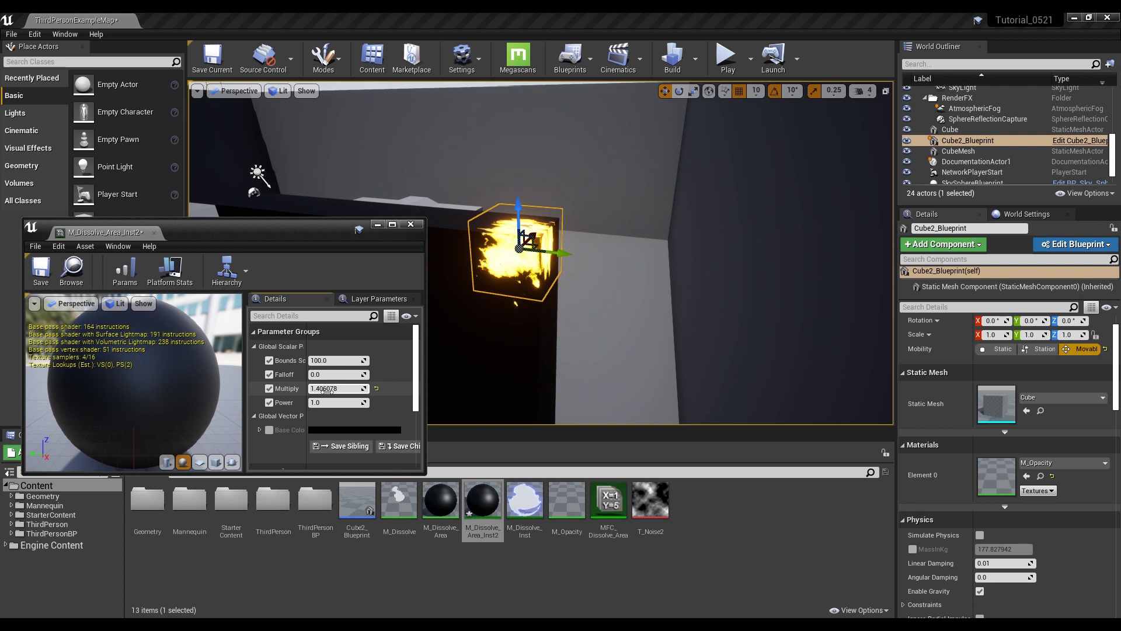
mouse_move(337, 360)
mouse_down()
mouse_move(353, 360)
mouse_move(327, 360)
mouse_up()
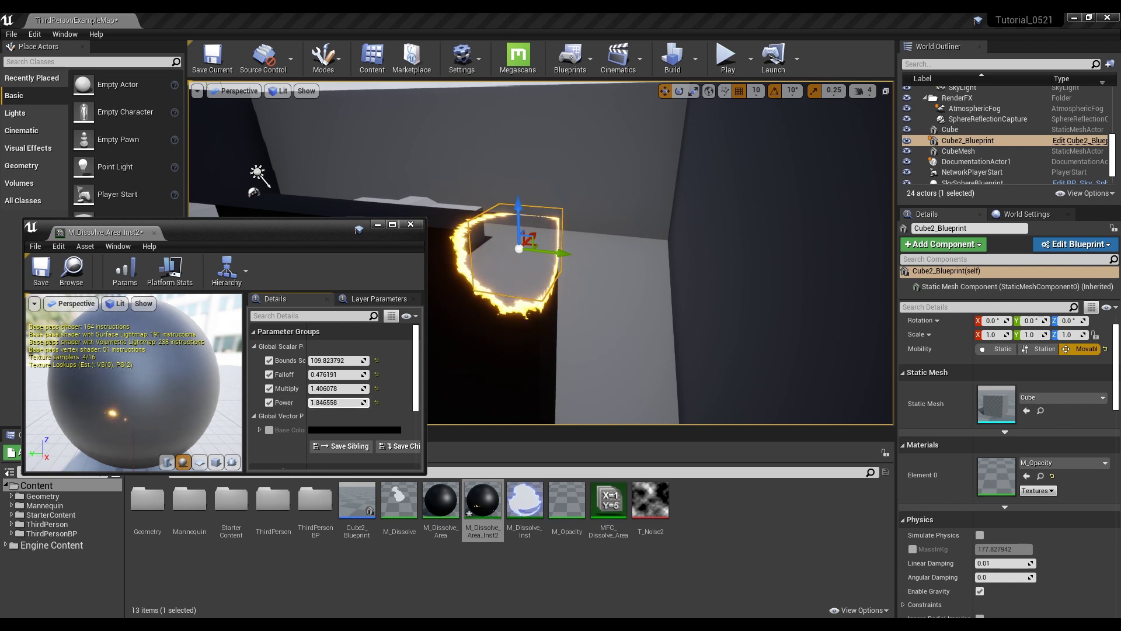
drag(335, 391, 353, 390)
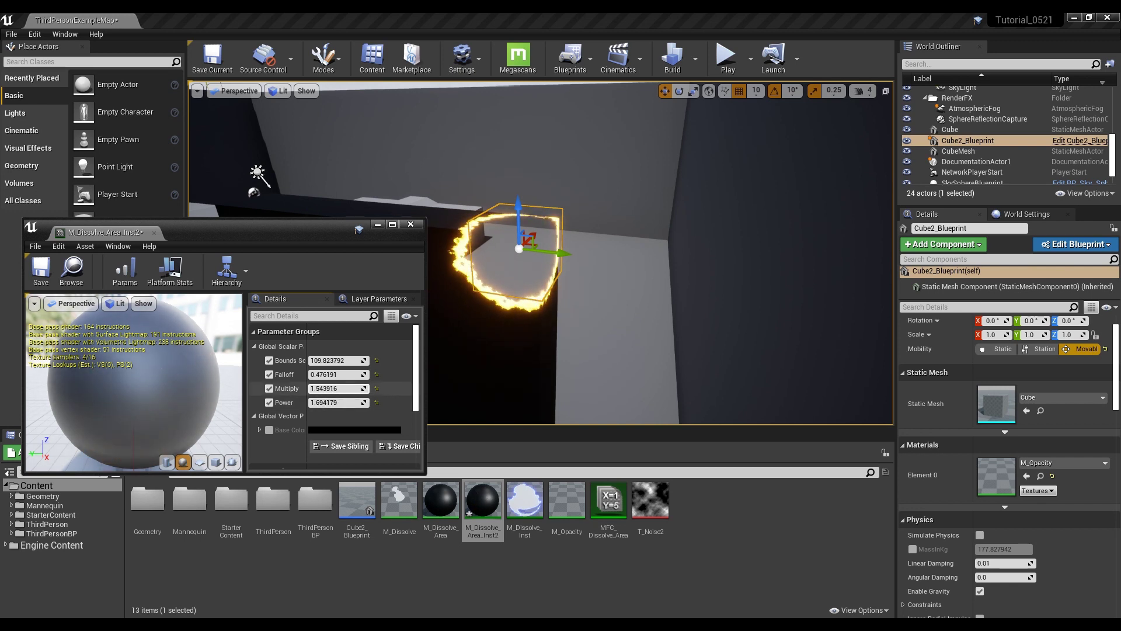
mouse_move(545, 295)
mouse_down()
mouse_move(546, 245)
mouse_move(545, 295)
mouse_up()
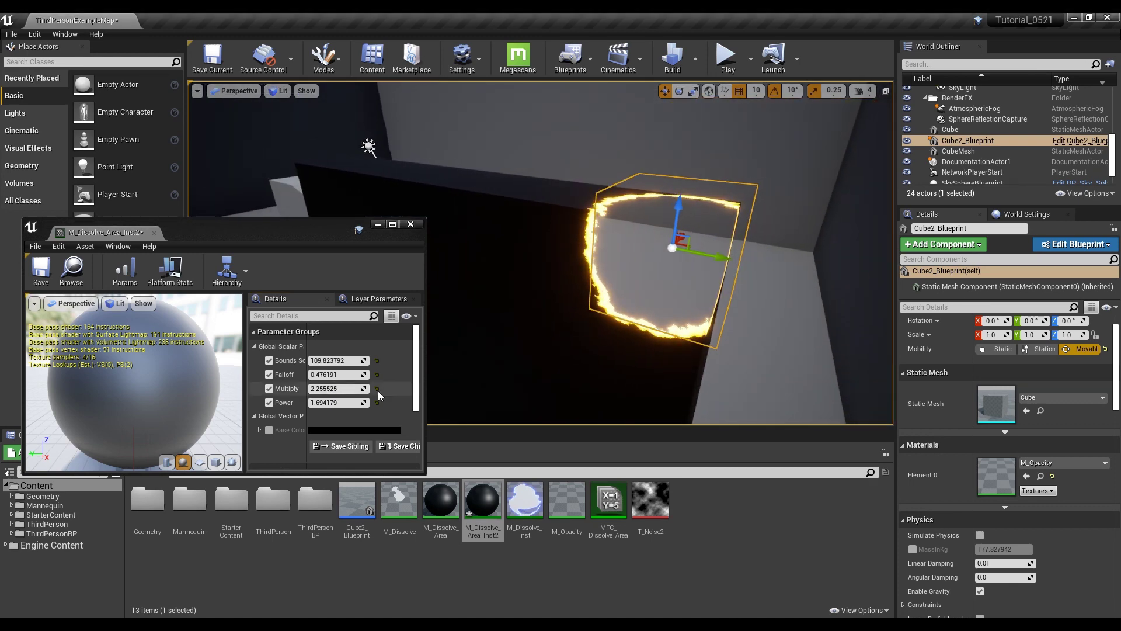
click(326, 403)
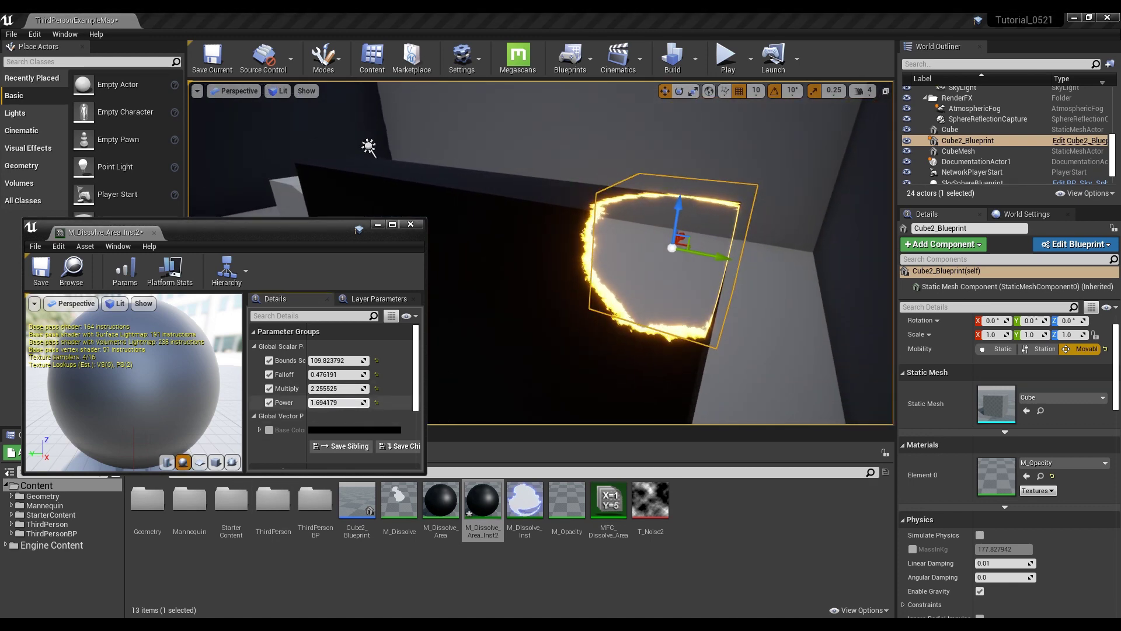
drag(327, 403, 362, 403)
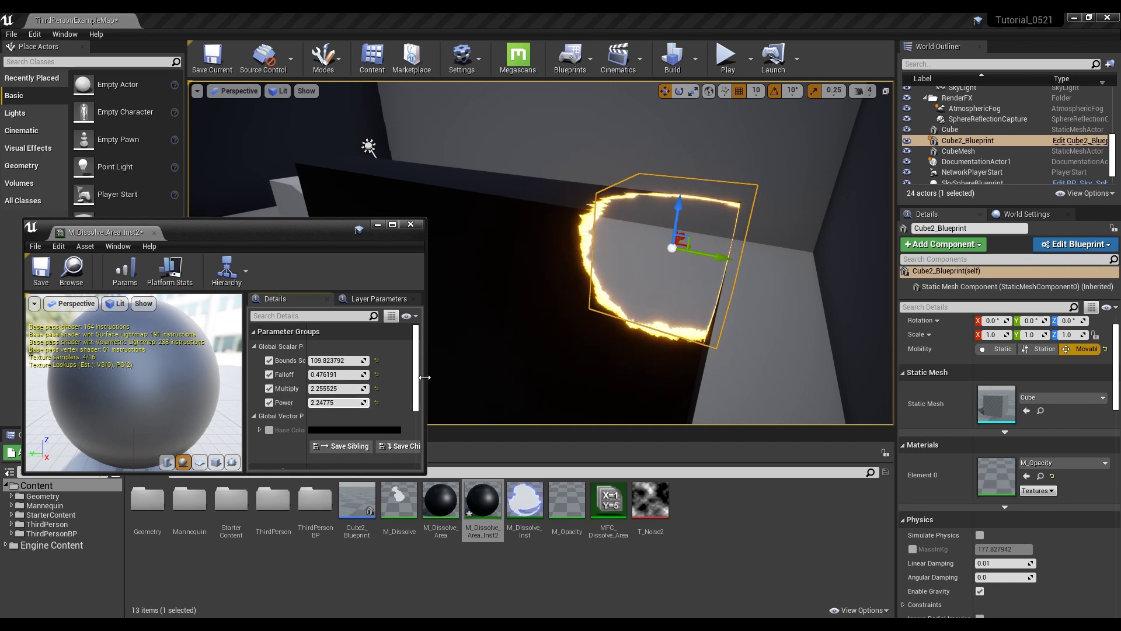
key(ctrl+s)
Step: Close the instance and open Cube2_Blueprint maximized in its 3D Viewport
click(411, 226)
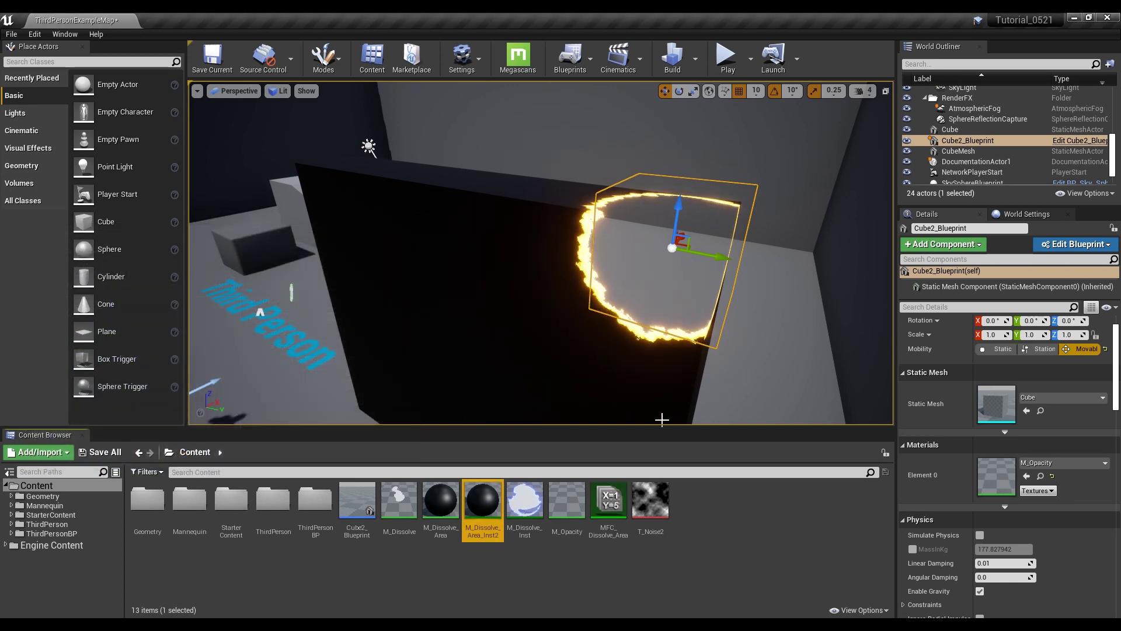
double_click(358, 497)
double_click(299, 225)
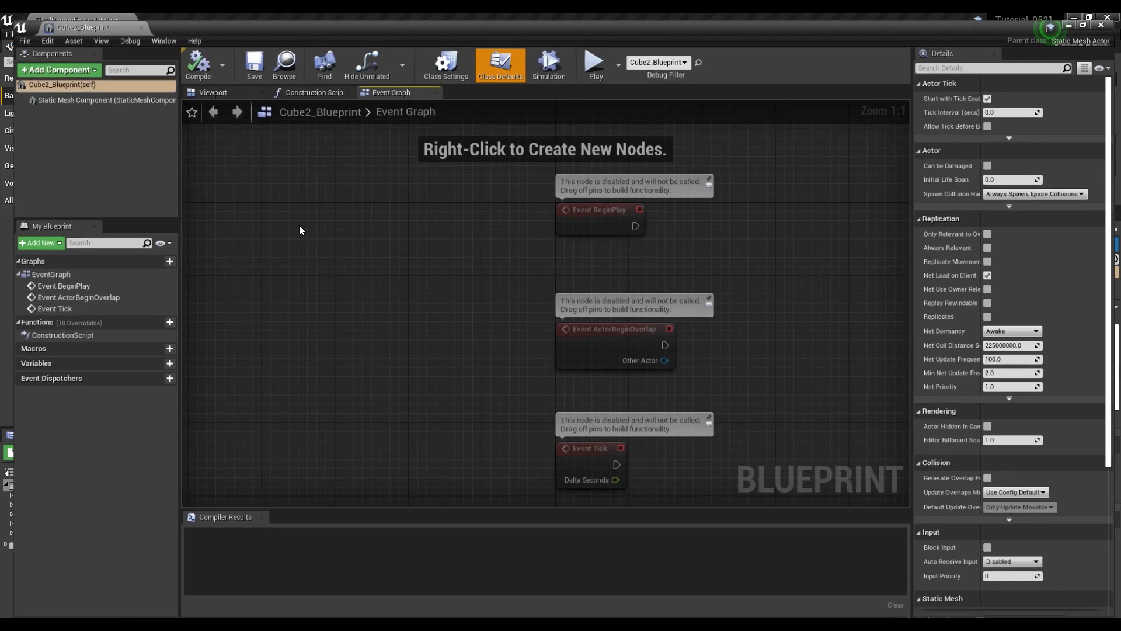
click(204, 86)
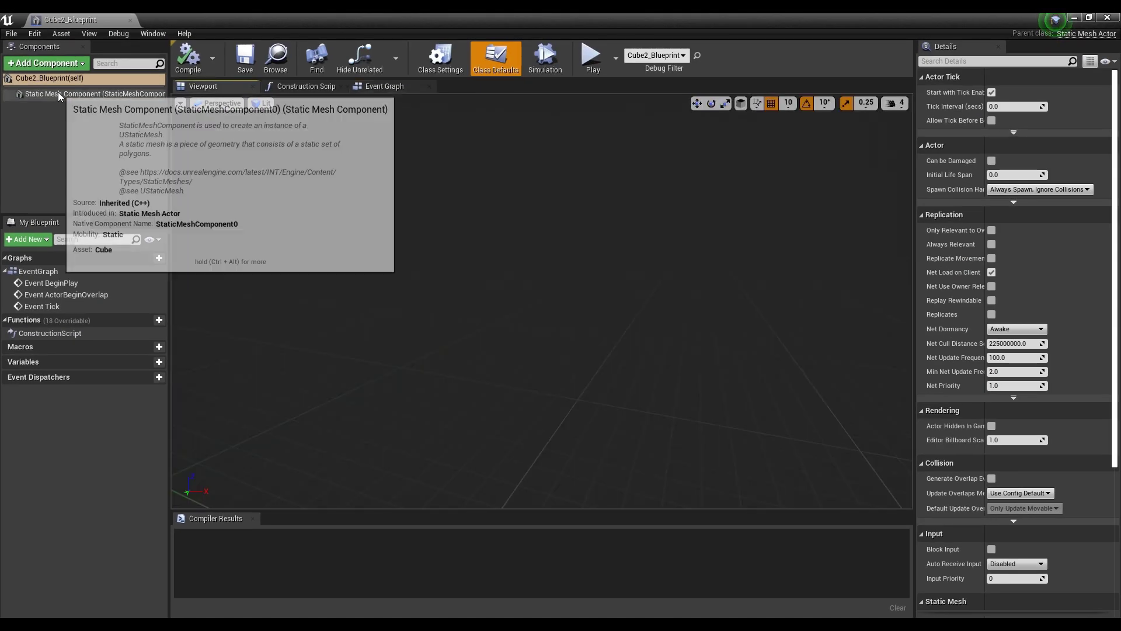